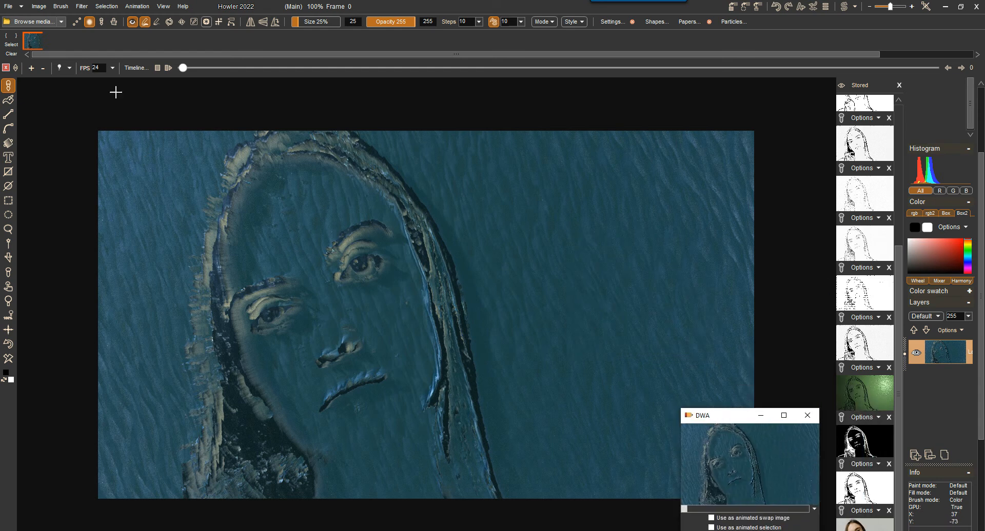
Step: Play back the water-effect portrait animation and return it to the first frame
left_click_drag(185, 67, 158, 75)
left_click(169, 70)
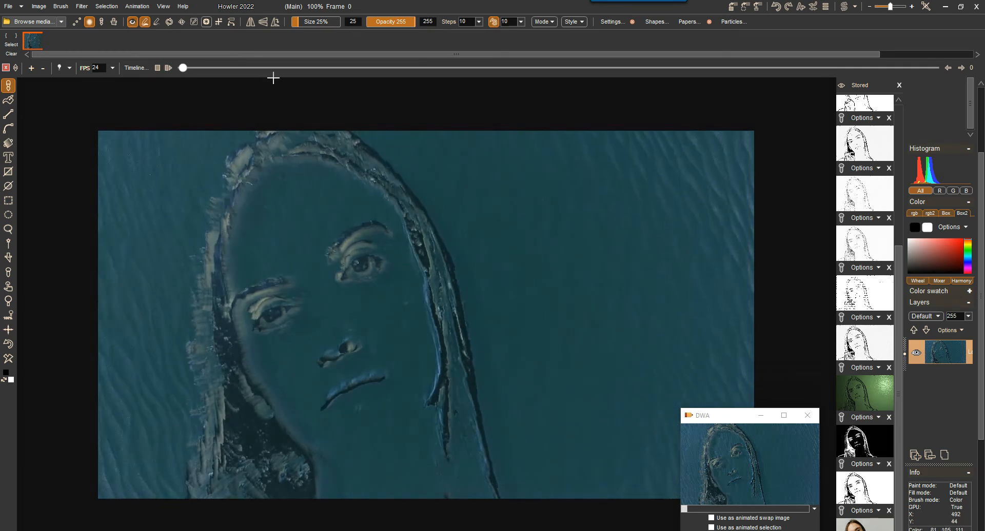
mouse_move(182, 69)
left_mouse_down()
mouse_move(267, 80)
mouse_move(949, 85)
mouse_move(300, 73)
mouse_move(581, 90)
mouse_move(166, 73)
left_mouse_up()
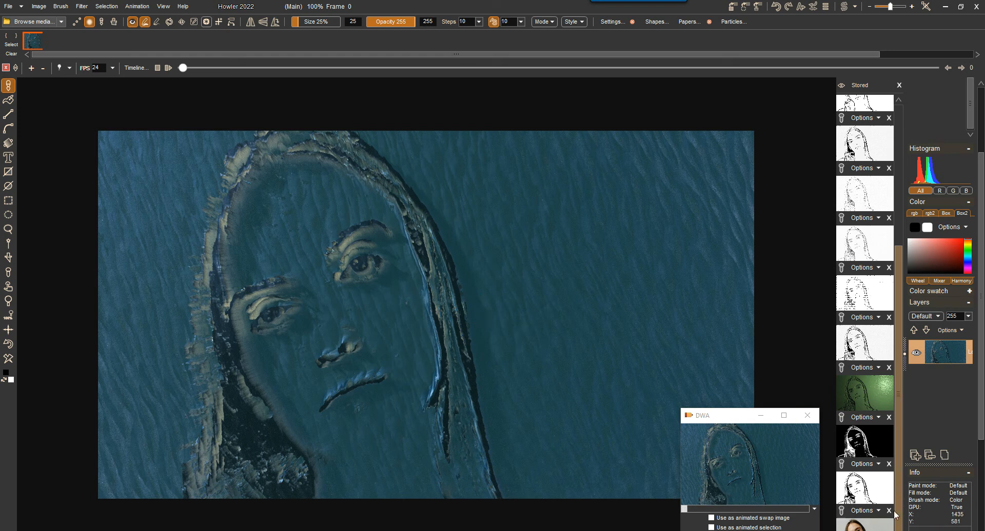
Step: Compare the stored black-and-white line drawing variations of the portrait by pasting them onto the canvas in turn
left_click(871, 488)
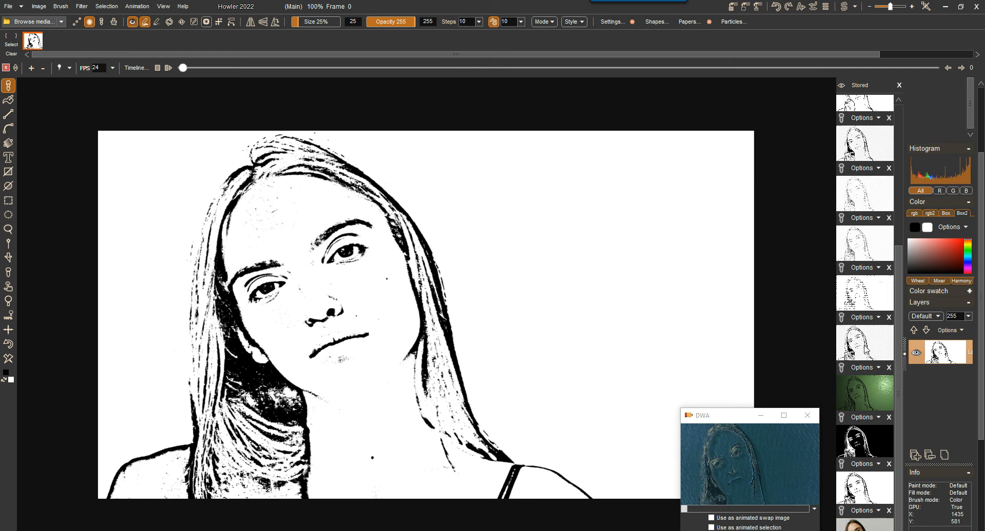
left_click(864, 344)
left_click(872, 304)
left_click(865, 260)
left_click(865, 193)
left_click(869, 154)
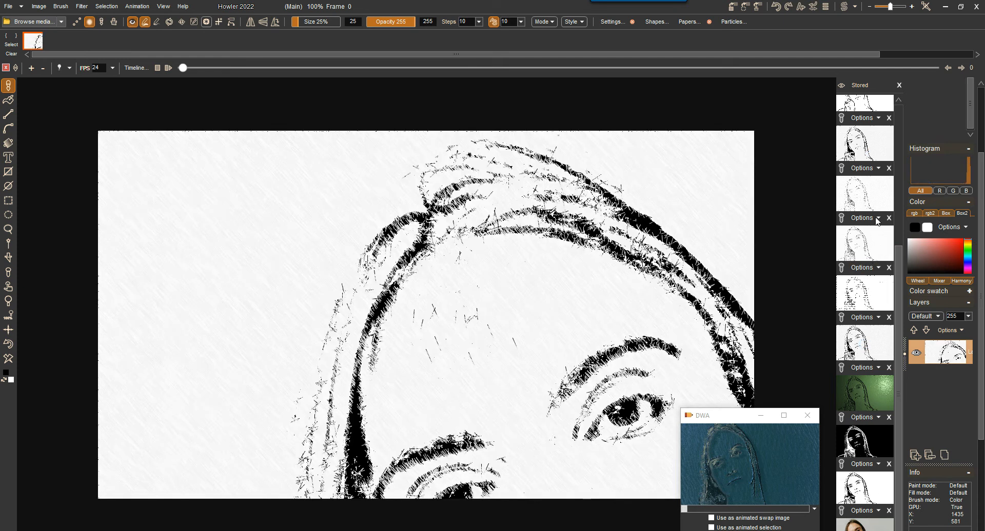
left_click(879, 488)
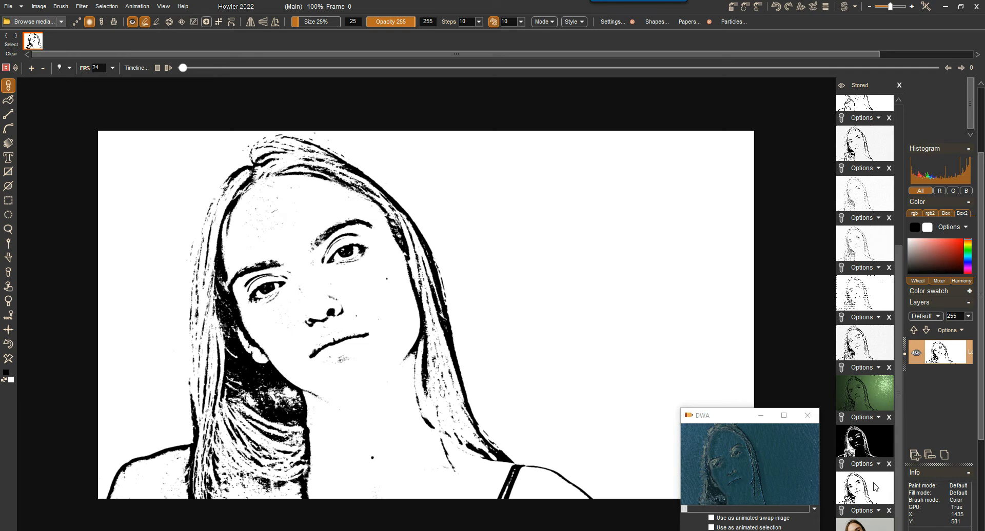
Step: Compare the stored inverted white-on-black portrait with the black-on-white line drawing on the canvas
left_click(846, 10)
left_click(846, 9)
left_click(869, 432)
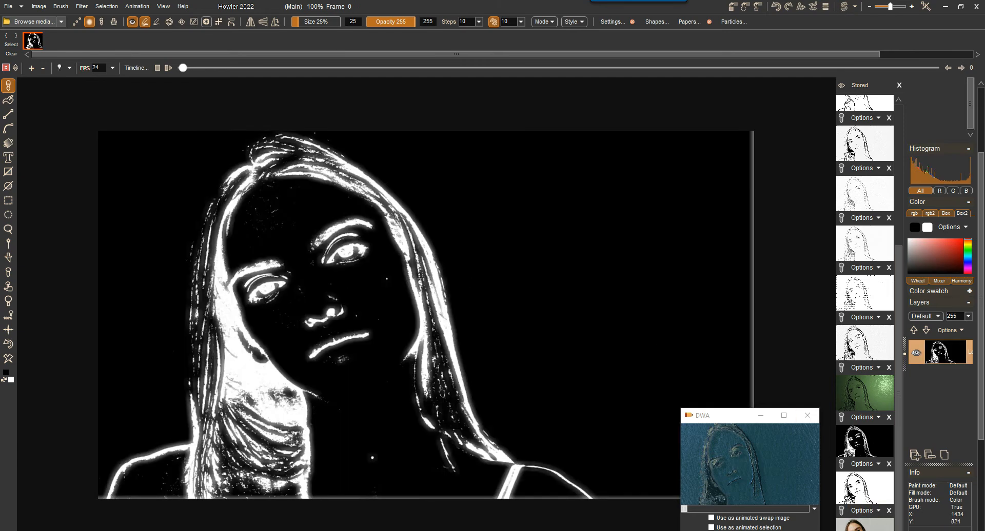
left_click(847, 494)
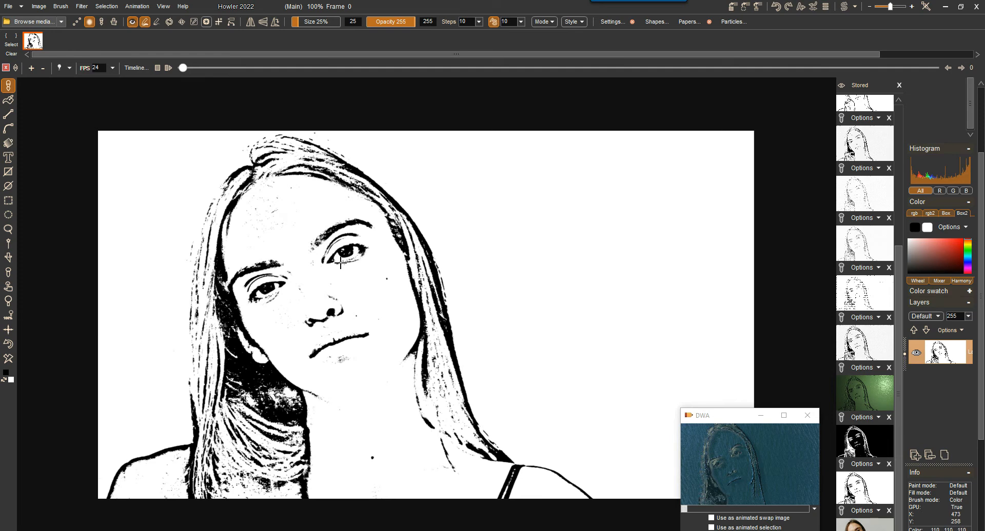
Step: Paste the stored colour portrait photo as a new document and minimize the DWA preview window
left_click(867, 526)
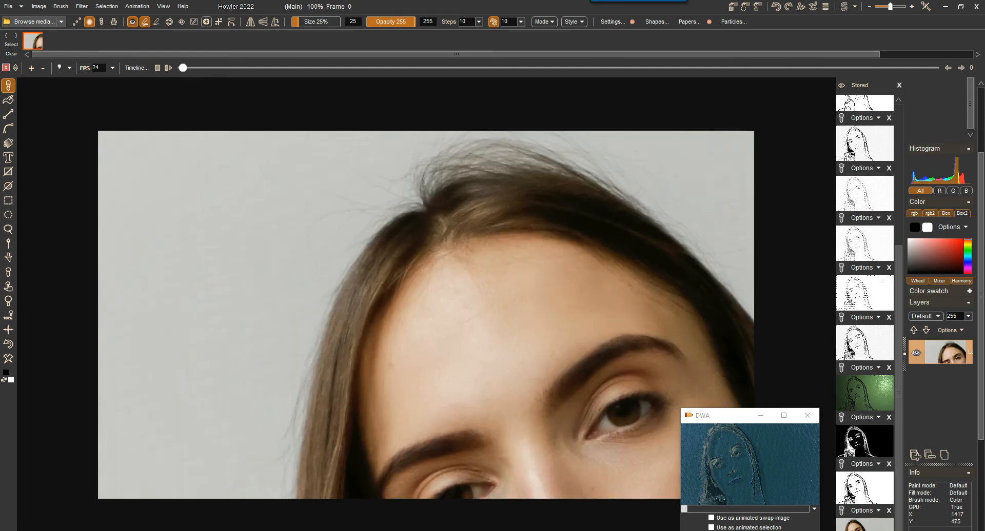
left_click(870, 512)
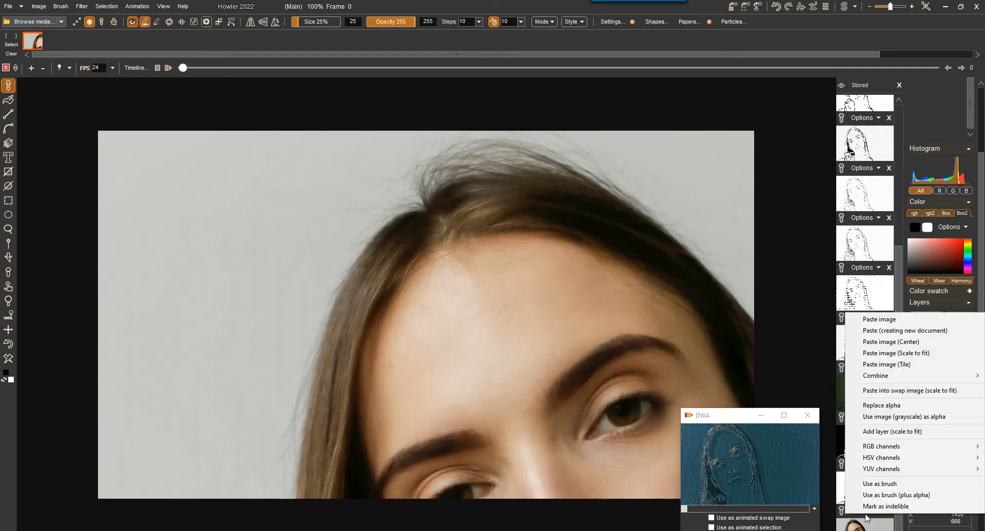
left_click(932, 331)
left_click(473, 302)
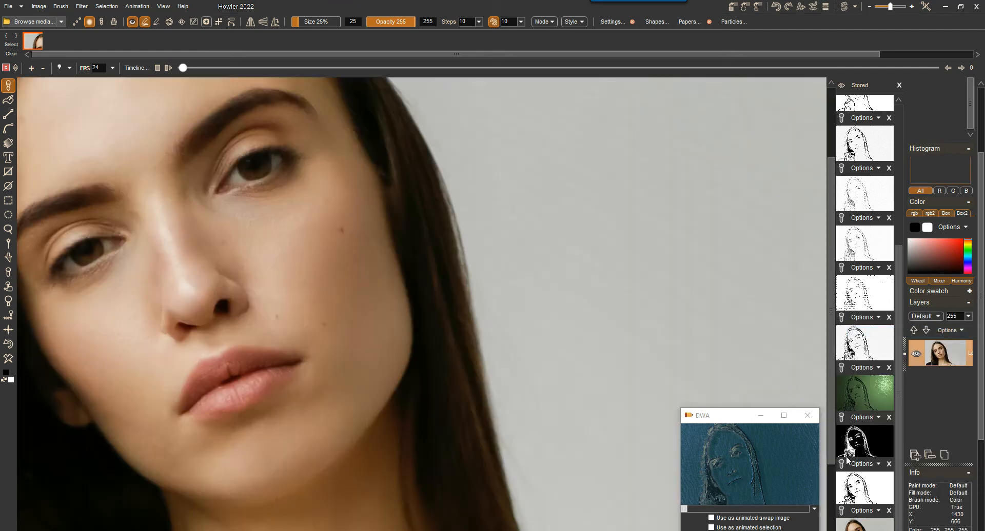
left_click(763, 418)
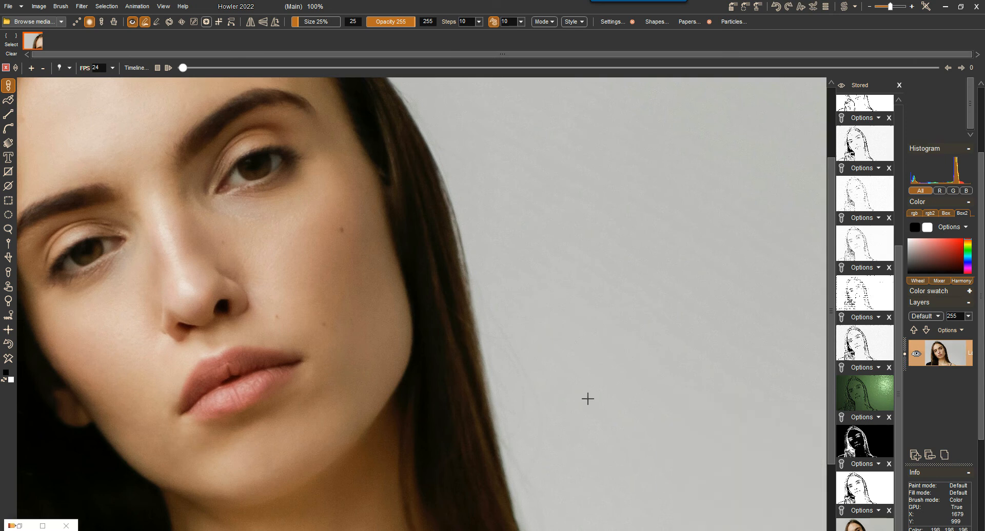
scroll(452, 177, "down", 2)
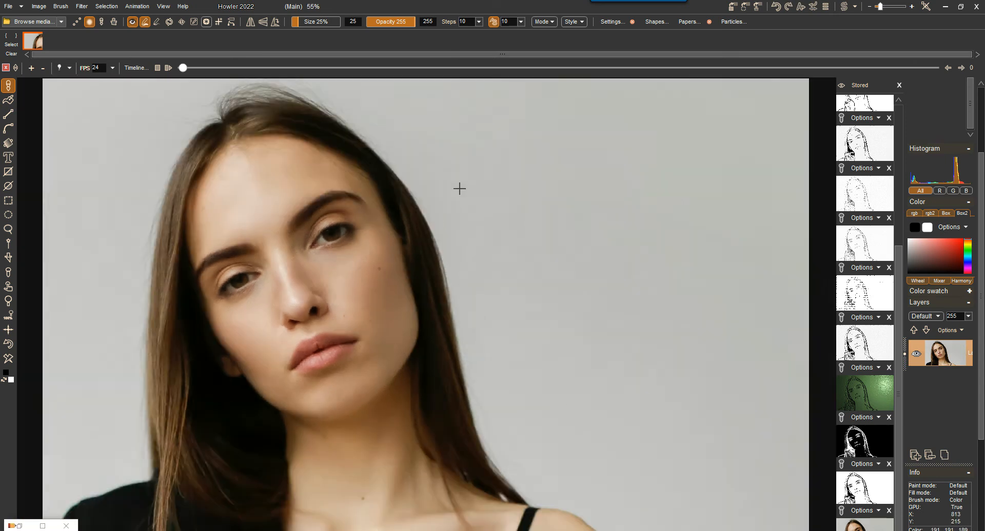
scroll(457, 188, "up", 1)
Step: Review the stored threshold, pencil, ink and stippled versions of the portrait by pasting them onto the canvas in turn
left_click(899, 118)
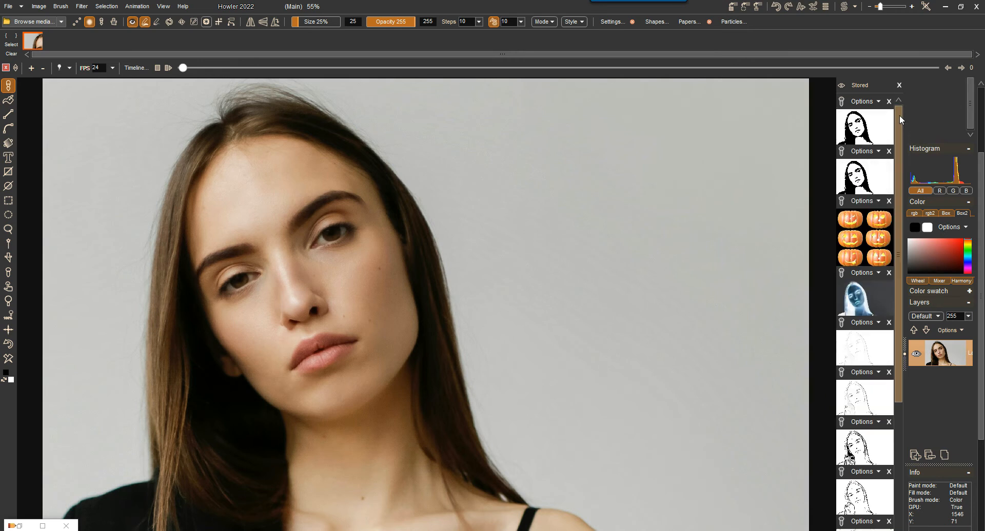
left_click(868, 304)
left_click(867, 129)
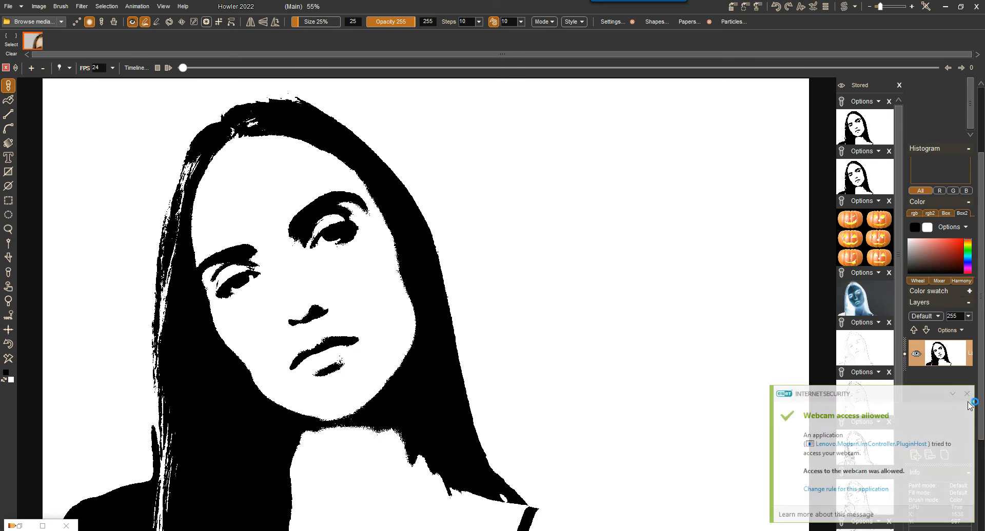
left_click(871, 345)
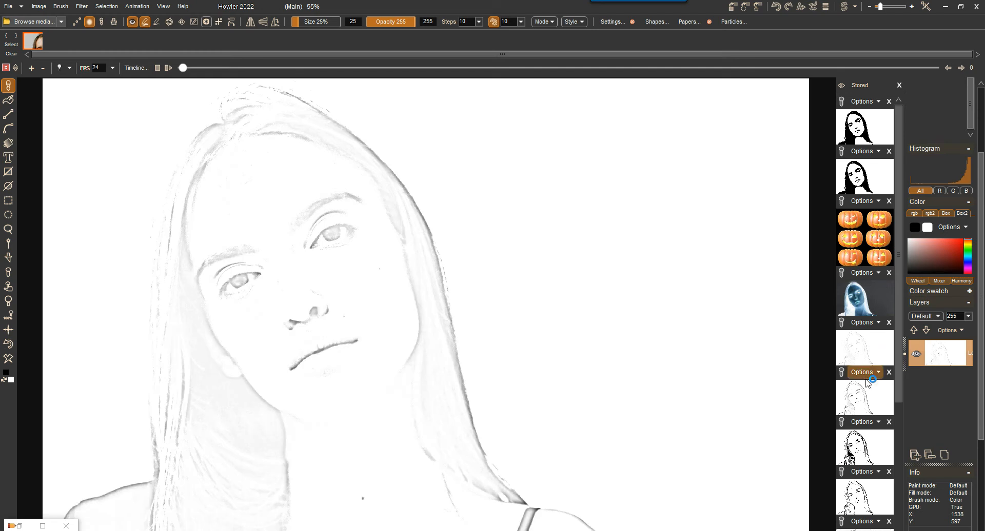
left_click(866, 398)
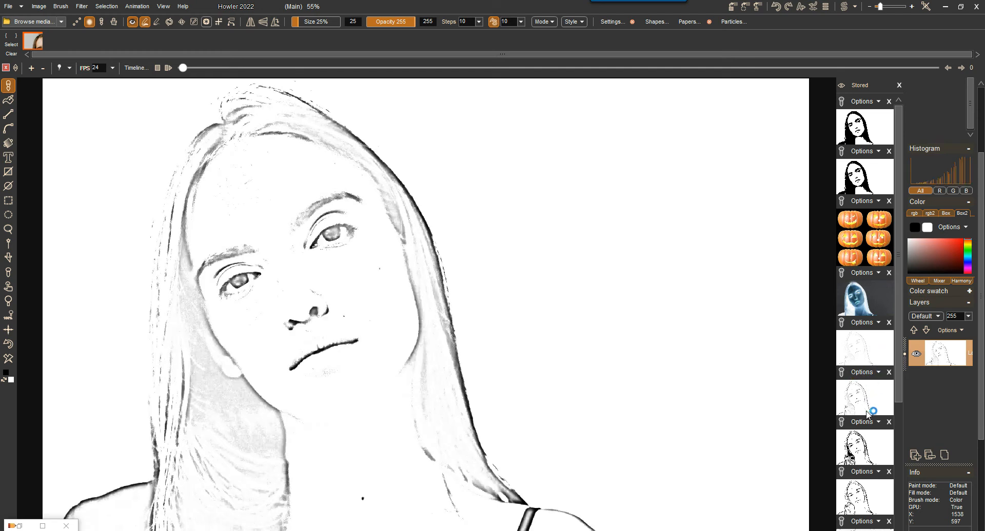
left_click(867, 449)
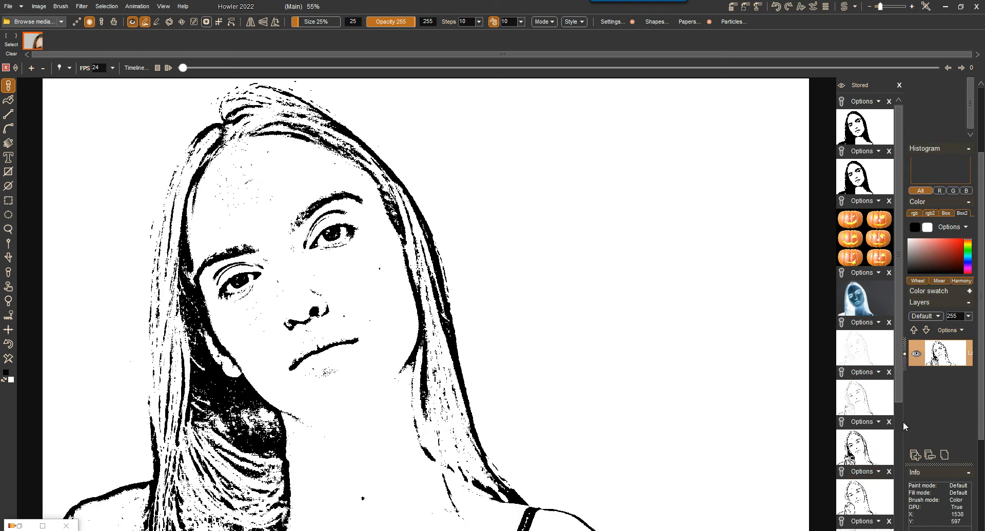
left_click_drag(899, 393, 900, 436)
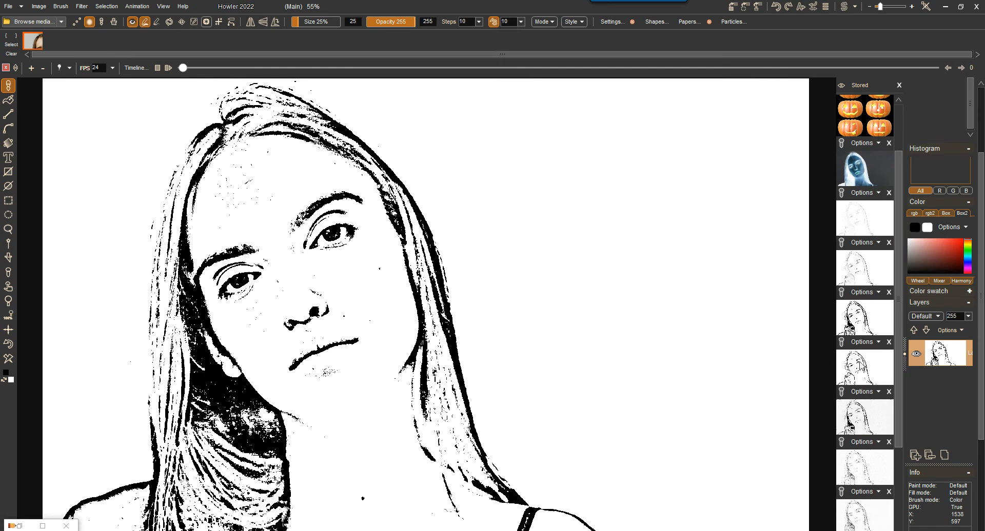
left_click(862, 370)
left_click(859, 410)
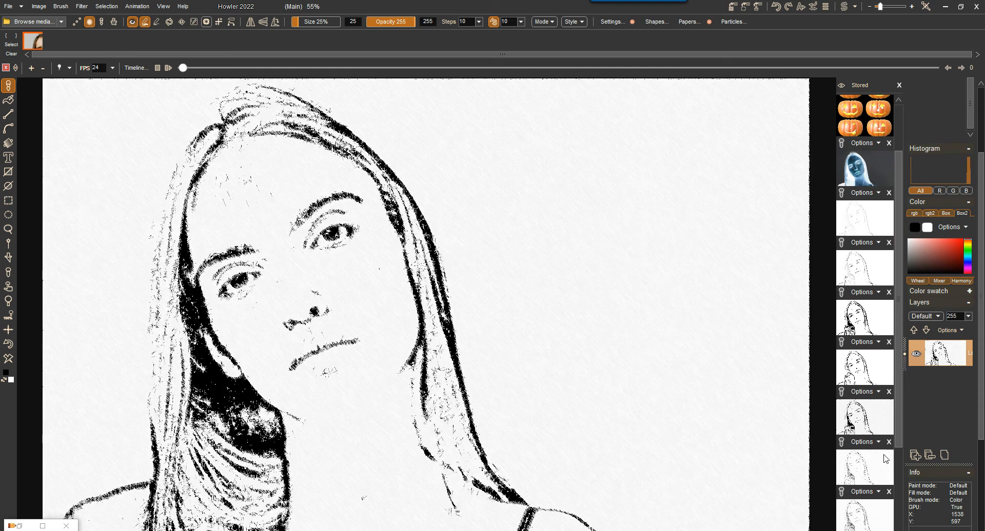
left_click(853, 467)
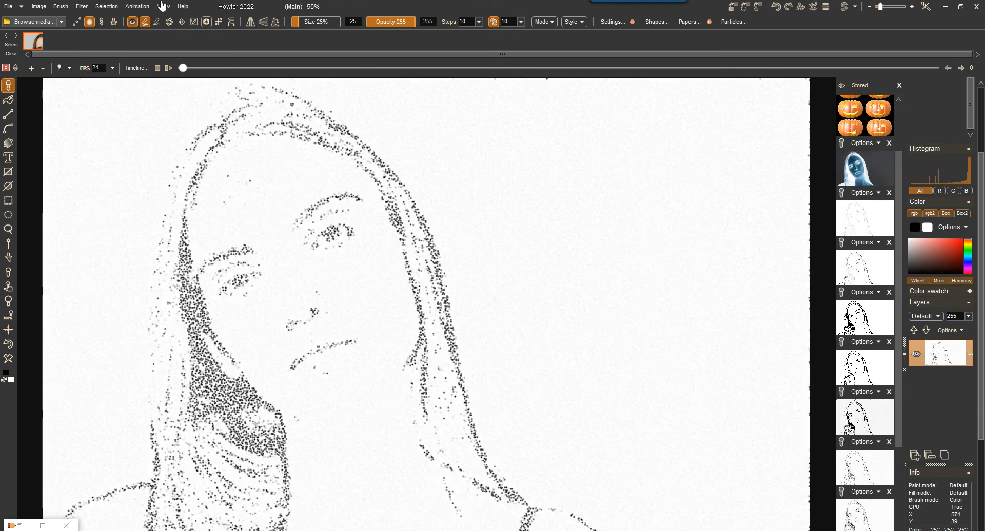
Step: Try the Sobel edge detect filter on the stippled portrait and undo it
left_click(82, 7)
mouse_move(108, 92)
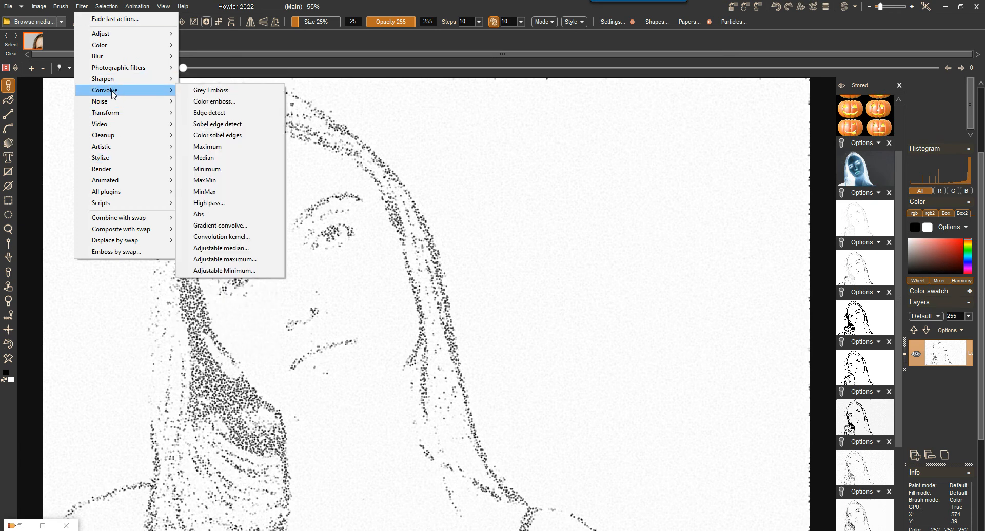
left_click(210, 128)
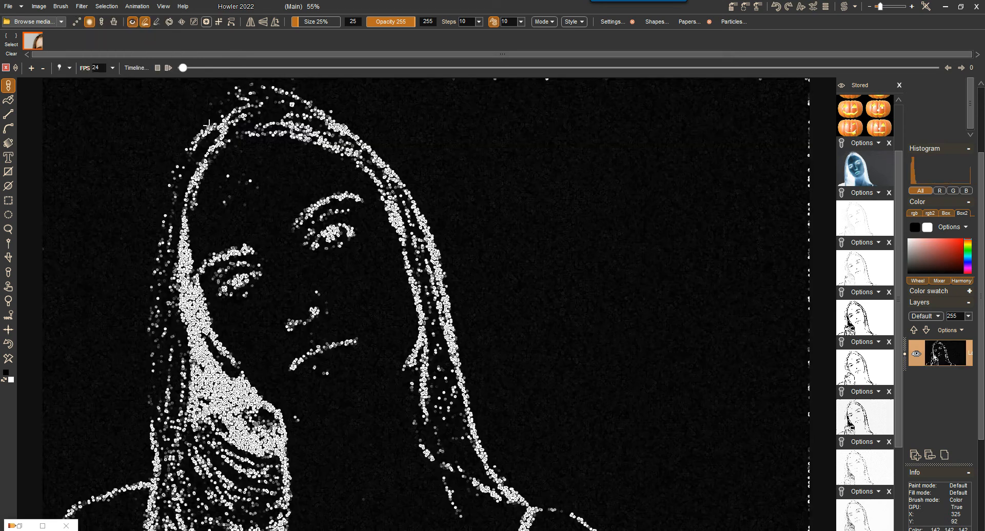
left_click(8, 349)
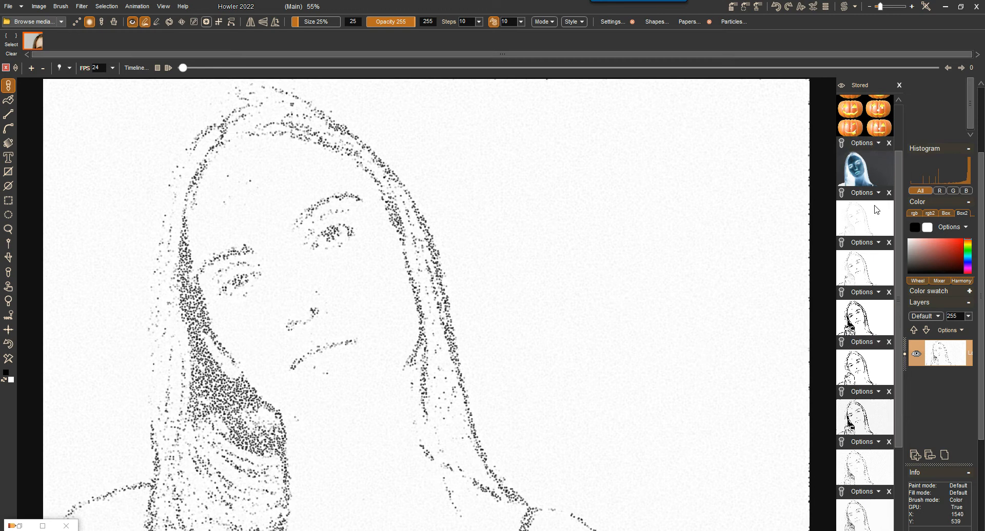
Step: Compare the stored colour photo with the solid black-and-white threshold version, leaving the colour photo pasted on the canvas
left_click(896, 131)
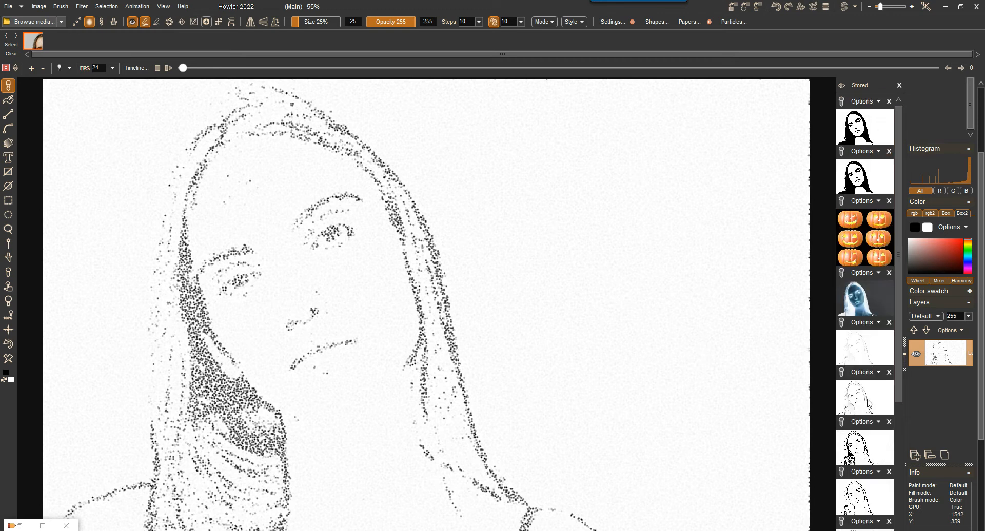
left_click(897, 478)
left_click(870, 528)
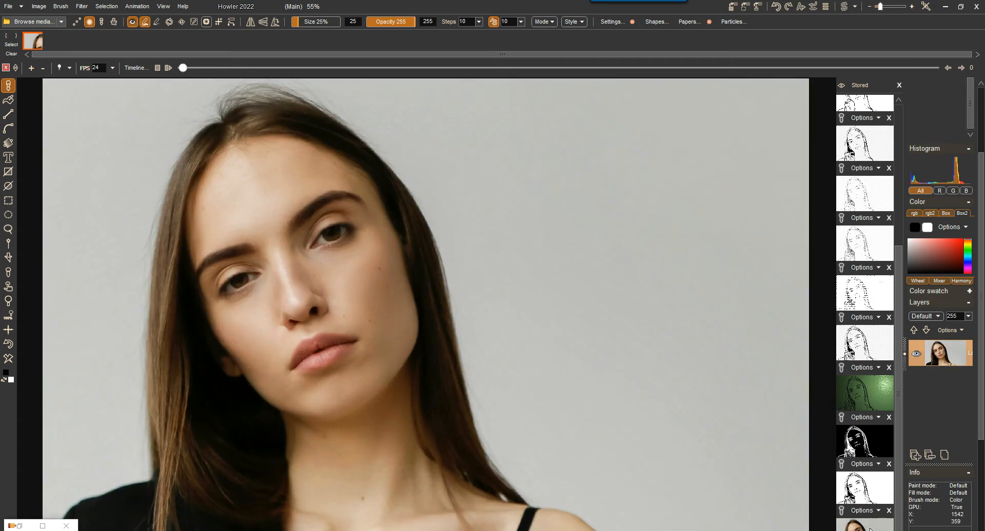
left_click(897, 112)
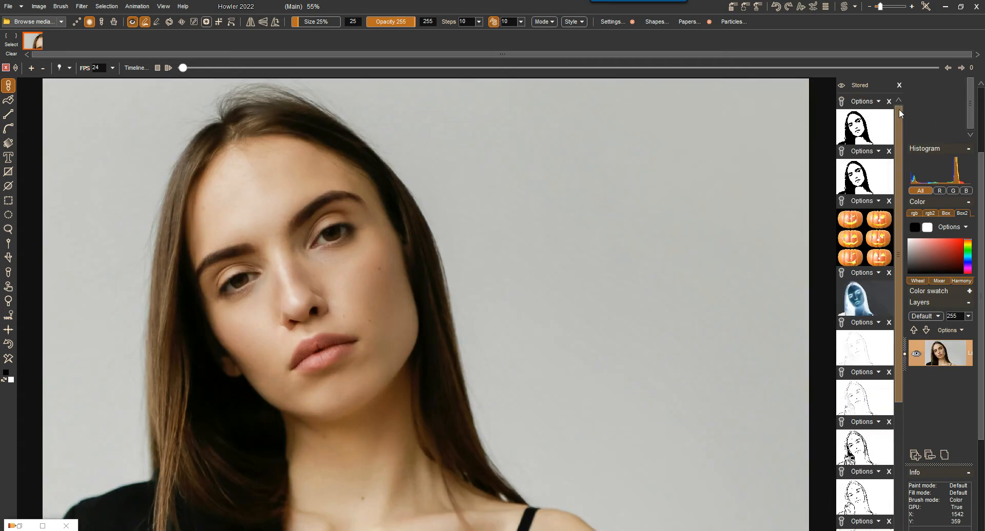
left_click(863, 135)
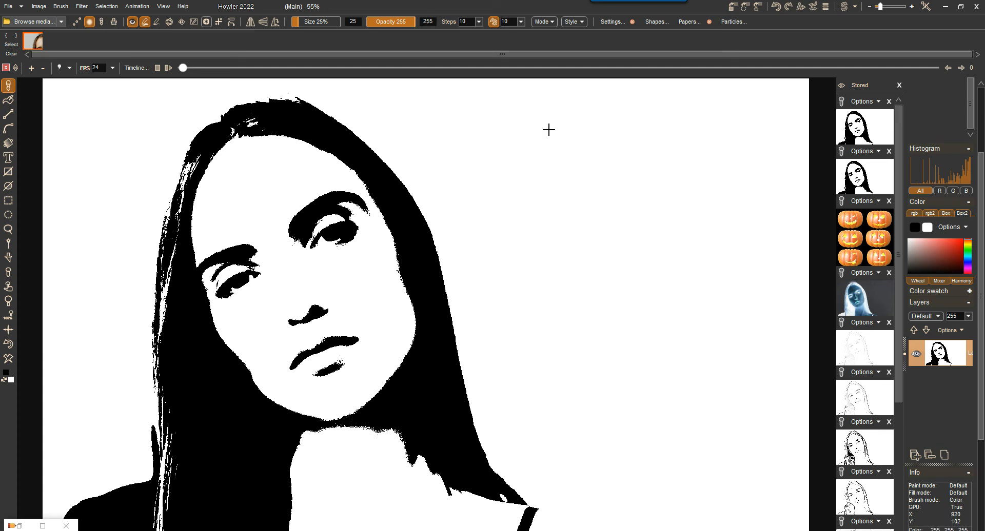
left_click(898, 527)
left_click(865, 525)
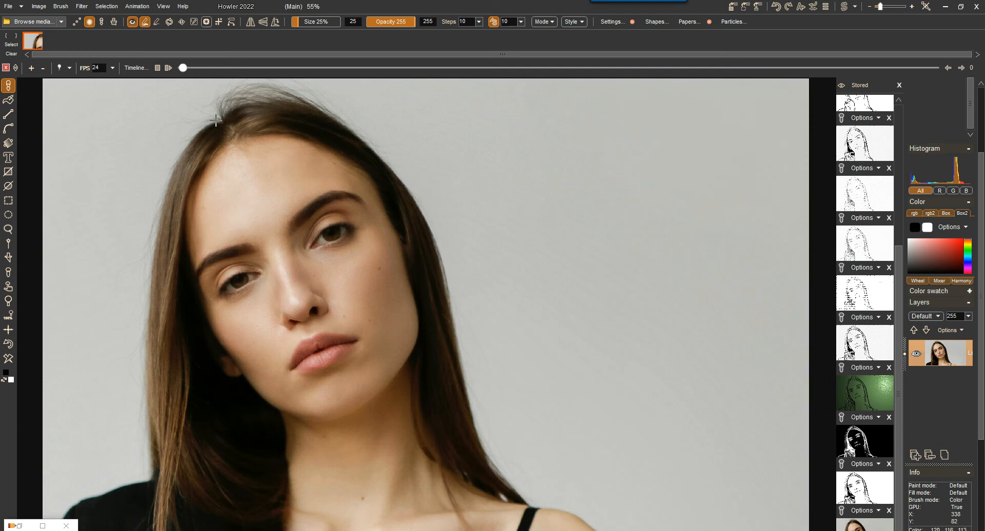
Step: Try the Threshold adjustment on the colour portrait at 143 and 77, toggling Invert on and off, and discard it
left_click(82, 6)
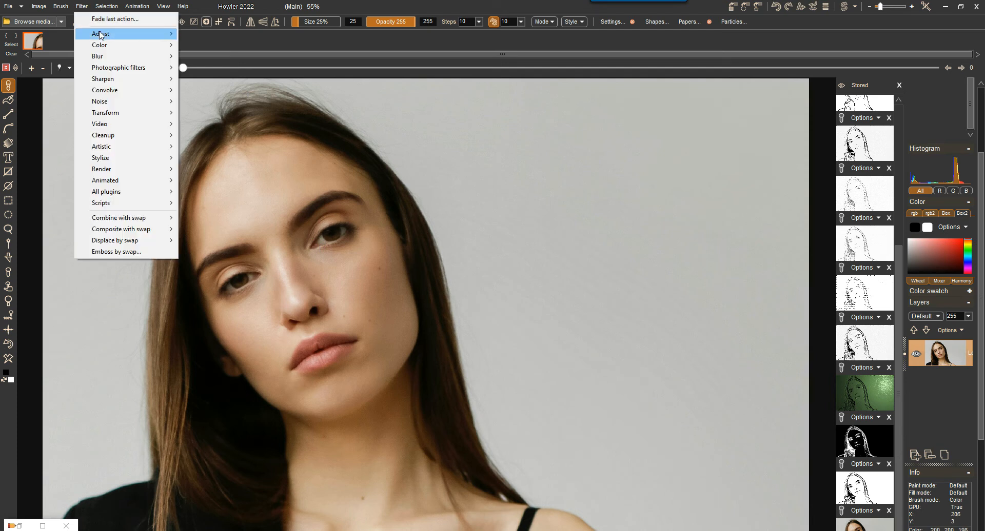
mouse_move(101, 35)
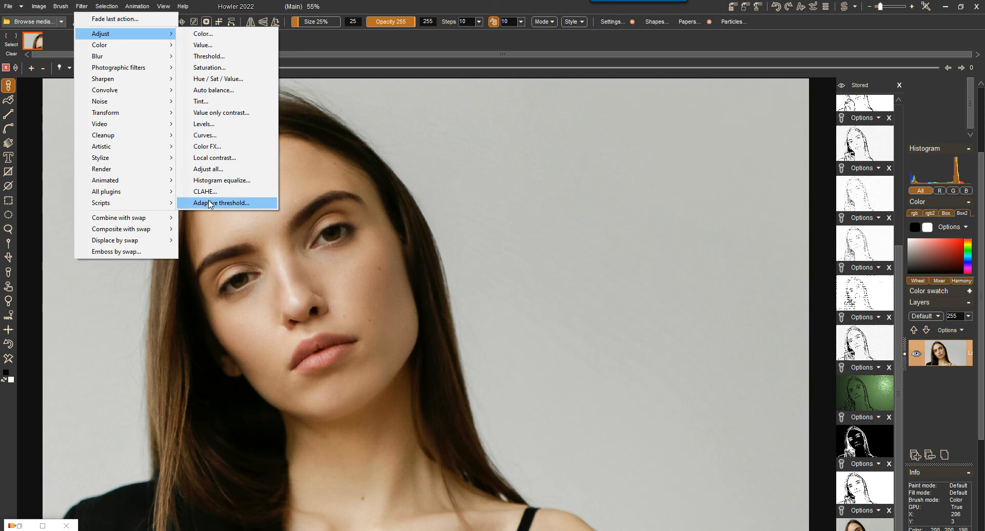
left_click(199, 57)
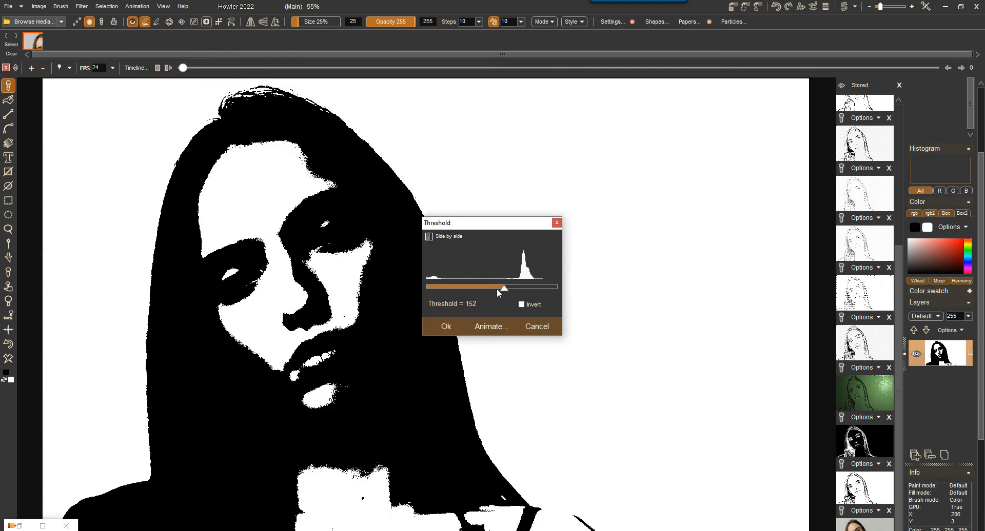
mouse_move(503, 289)
left_mouse_down()
mouse_move(522, 285)
mouse_move(451, 285)
mouse_move(531, 285)
mouse_move(442, 284)
mouse_move(501, 284)
left_mouse_up()
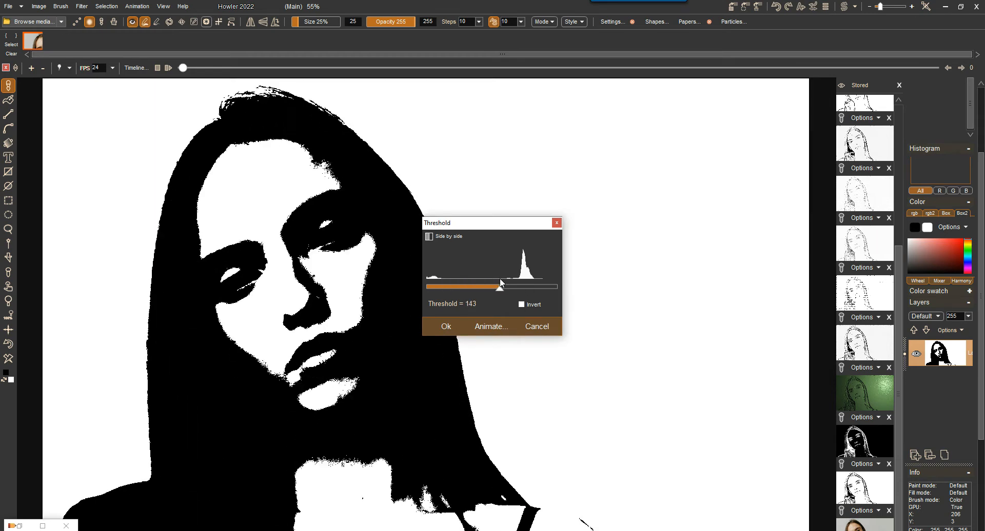
left_click(522, 304)
left_click(521, 304)
left_click_drag(503, 288, 465, 290)
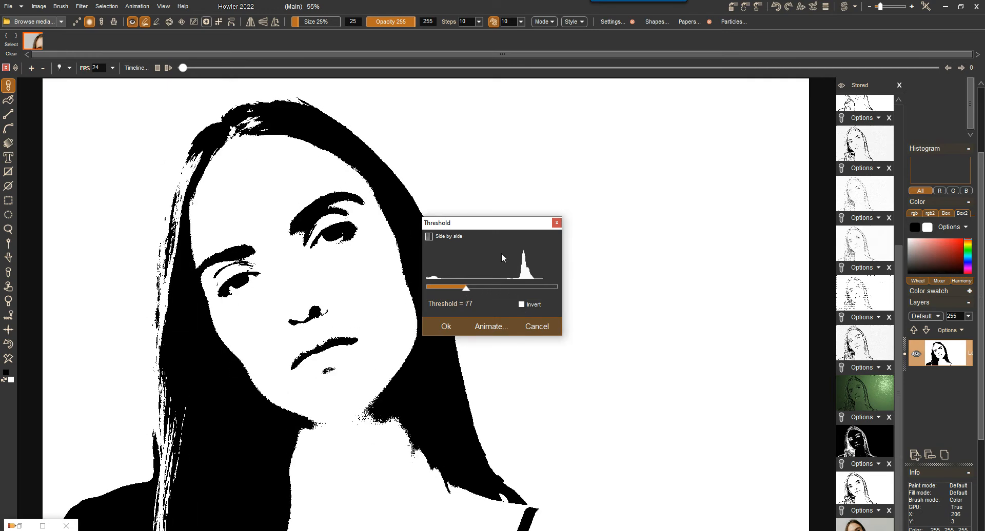
left_click(542, 329)
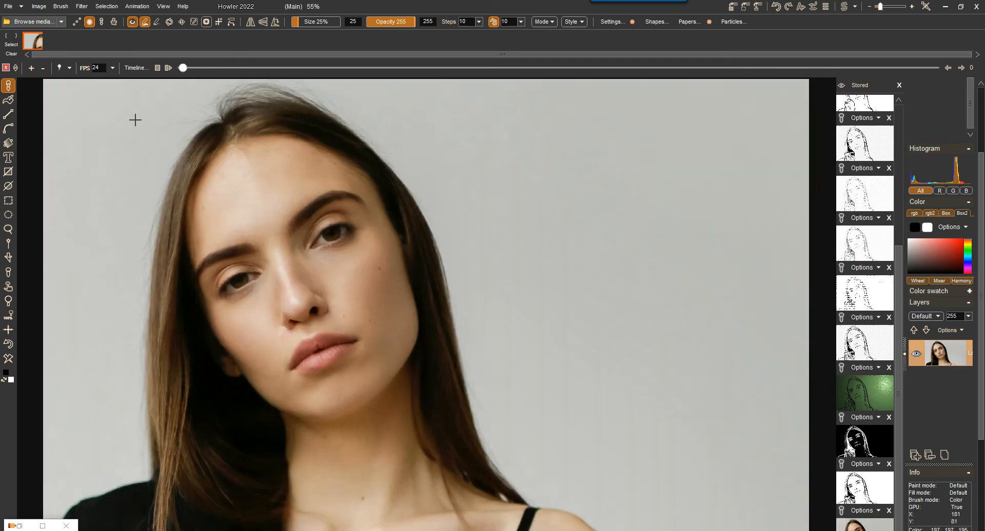
Step: Open the Adaptive threshold filter on the colour portrait and try a 64x64 abs block size with level 30 and contrast clamp 22
left_click(81, 6)
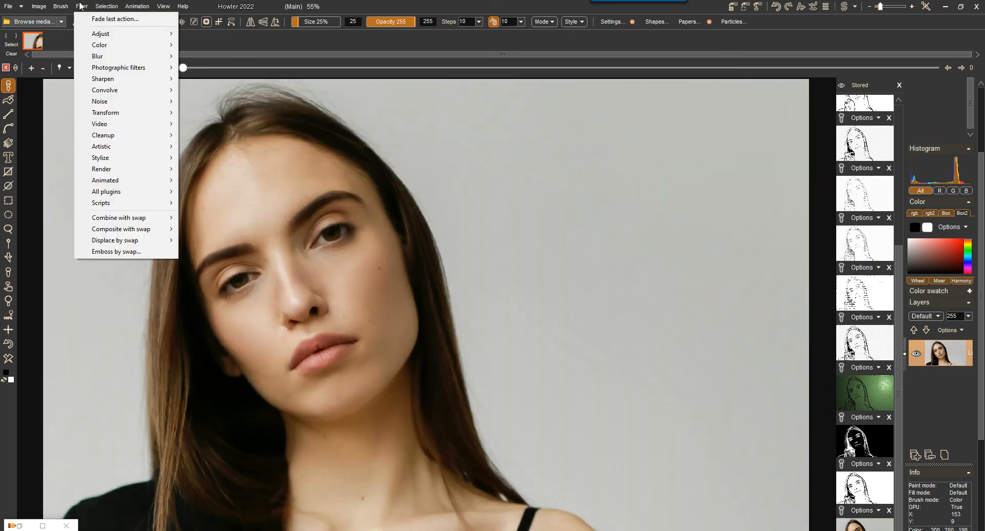
mouse_move(168, 35)
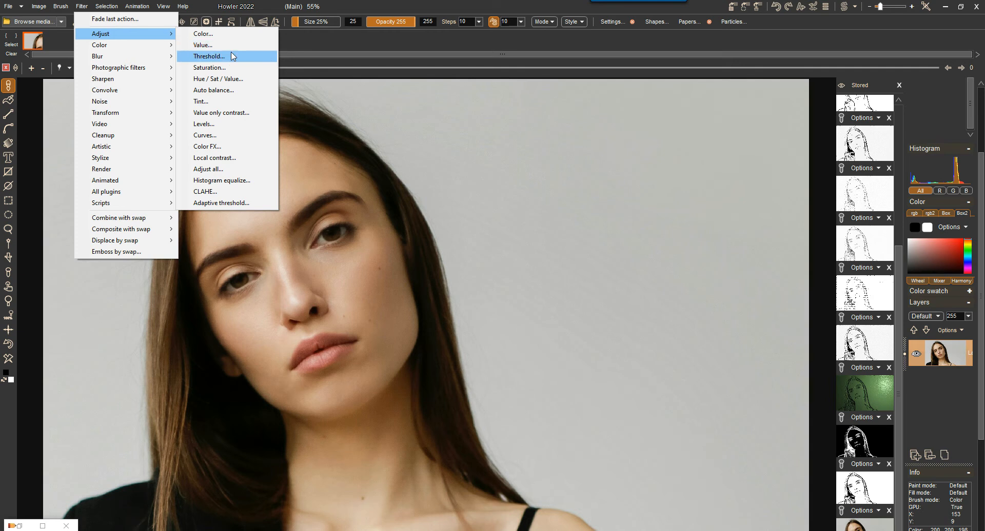
left_click(237, 204)
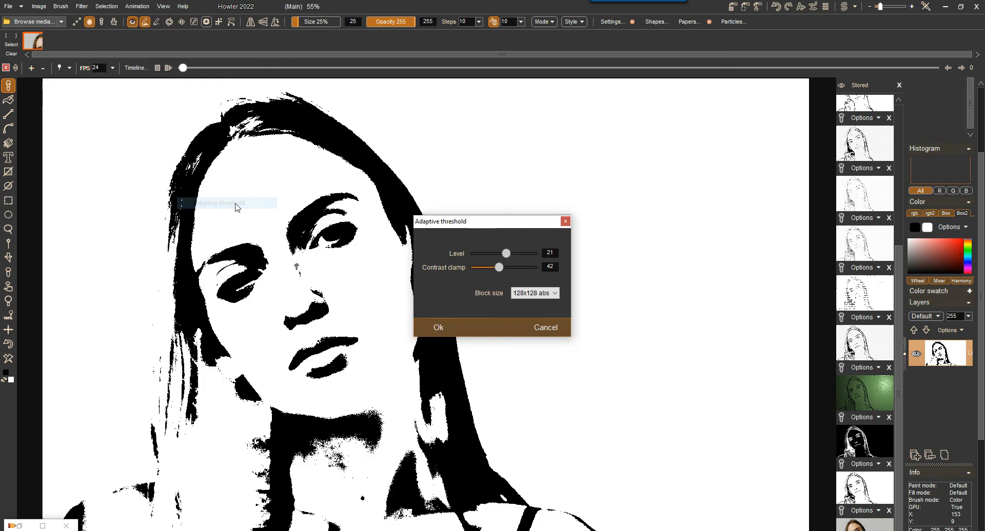
left_click(515, 291)
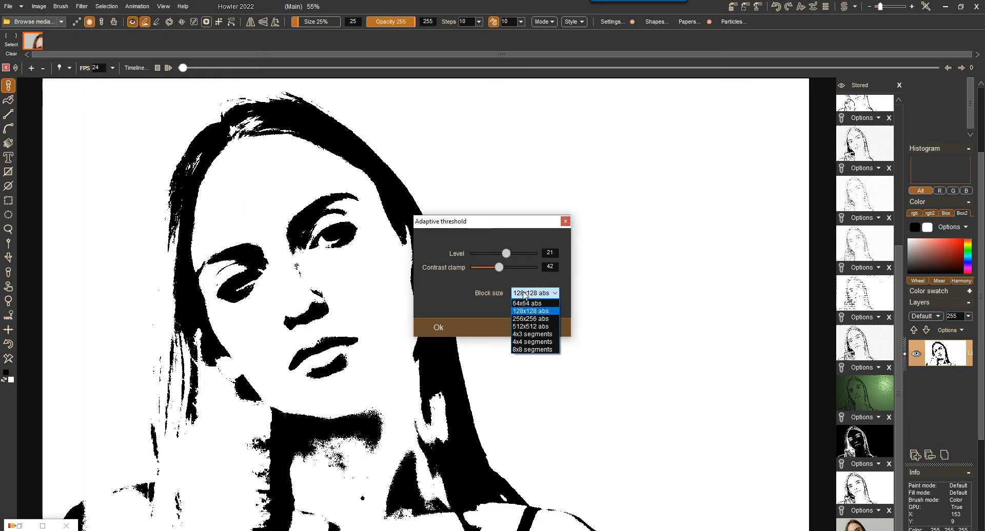
left_click(530, 304)
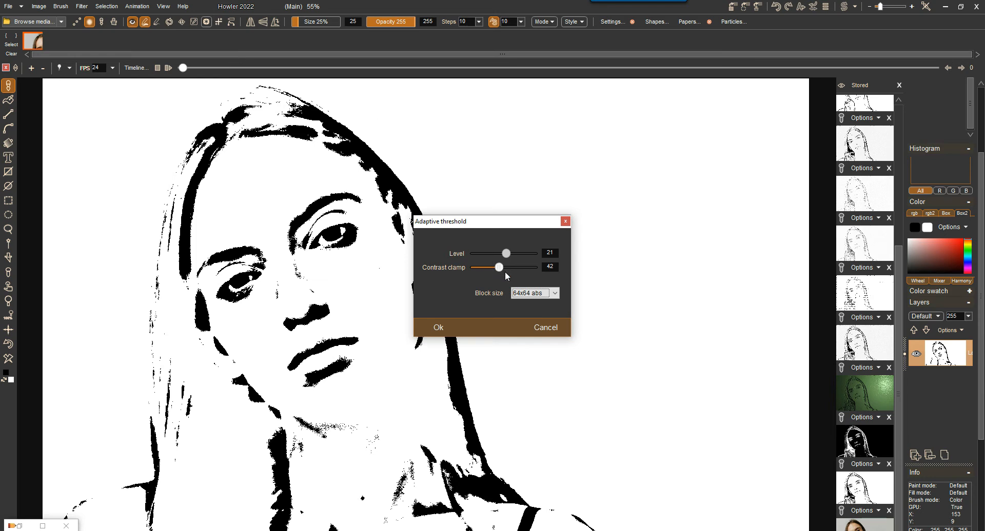
mouse_move(499, 267)
left_mouse_down()
mouse_move(469, 268)
mouse_move(504, 267)
mouse_move(490, 265)
mouse_move(516, 255)
mouse_move(507, 255)
left_mouse_up()
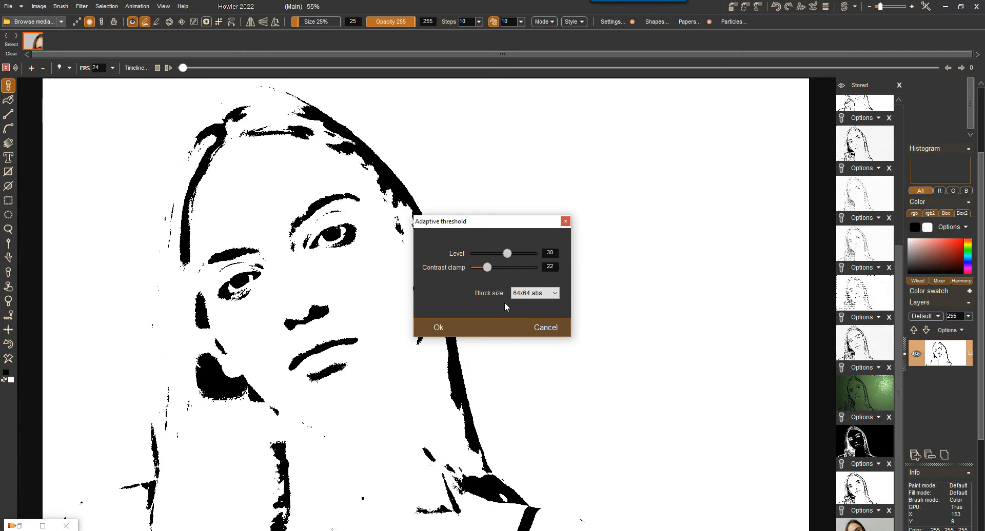
Step: Try the 128x128 abs and 512x512 abs block sizes, and set the level to 0 and the contrast clamp to 17
left_click(538, 300)
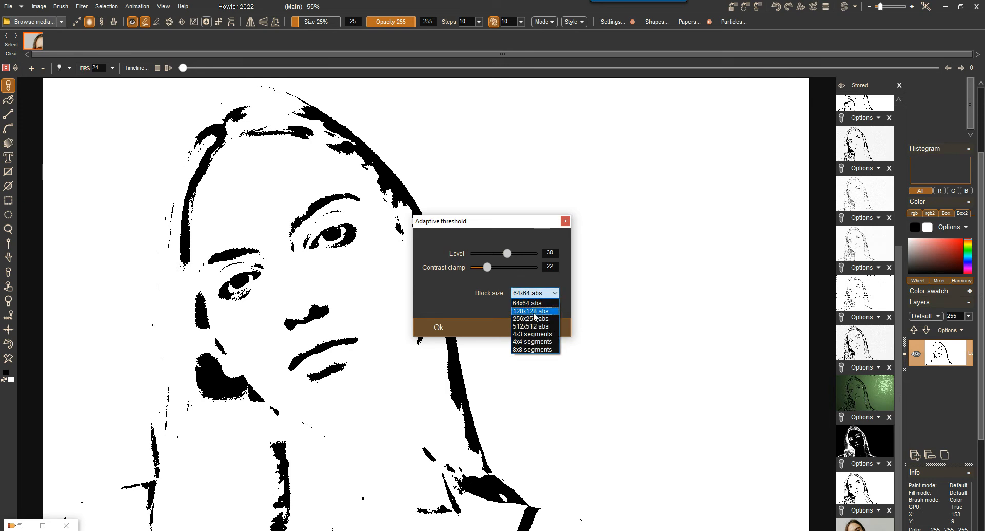
left_click(533, 314)
left_click(534, 295)
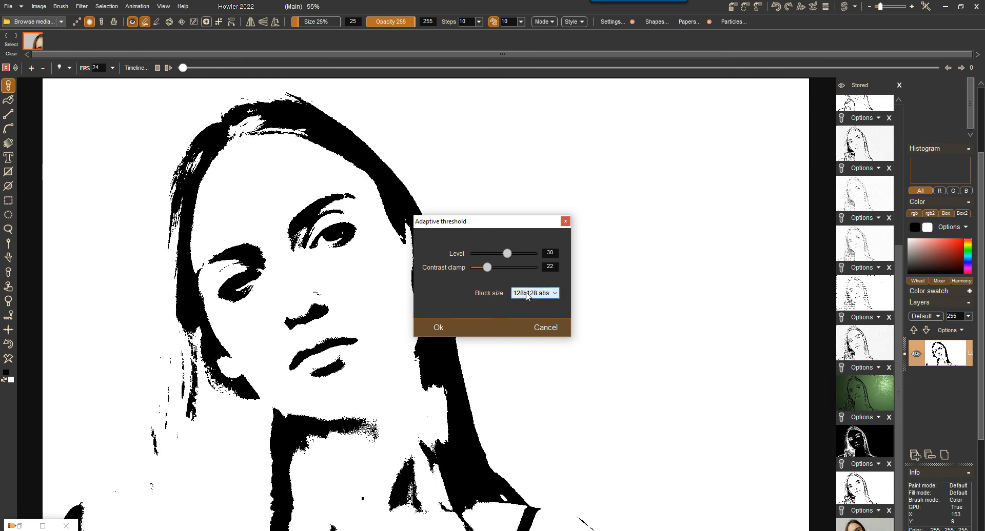
left_click(522, 327)
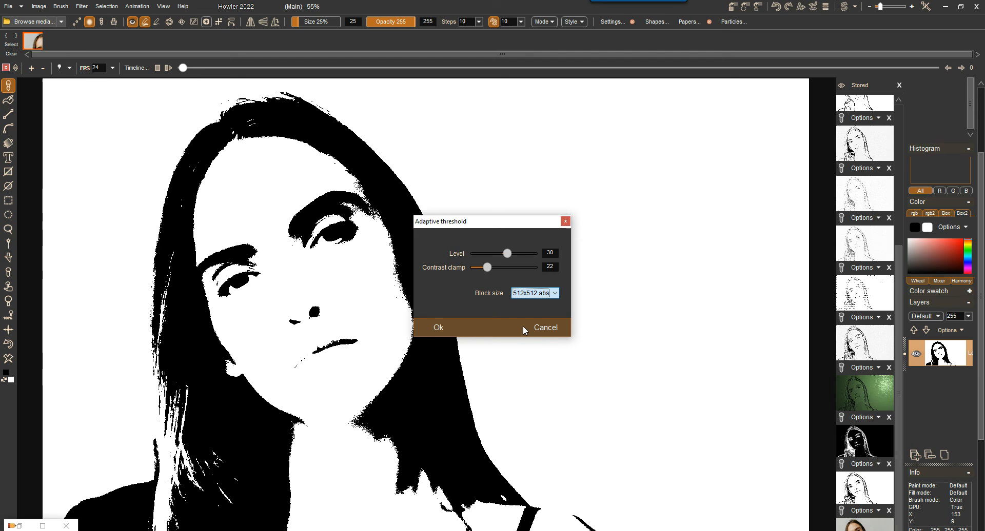
mouse_move(490, 269)
left_mouse_down()
mouse_move(480, 266)
mouse_move(490, 255)
mouse_move(525, 255)
mouse_move(504, 260)
left_mouse_up()
left_click_drag(510, 256, 484, 268)
Step: Compare the adaptive threshold preview with 4x4 segments and 128x128 abs block sizes
left_click(534, 293)
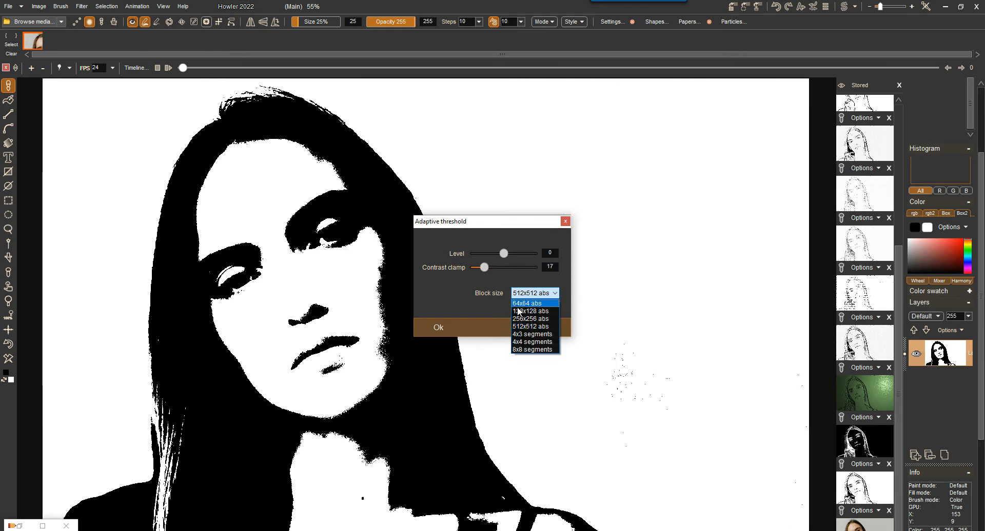
left_click(532, 341)
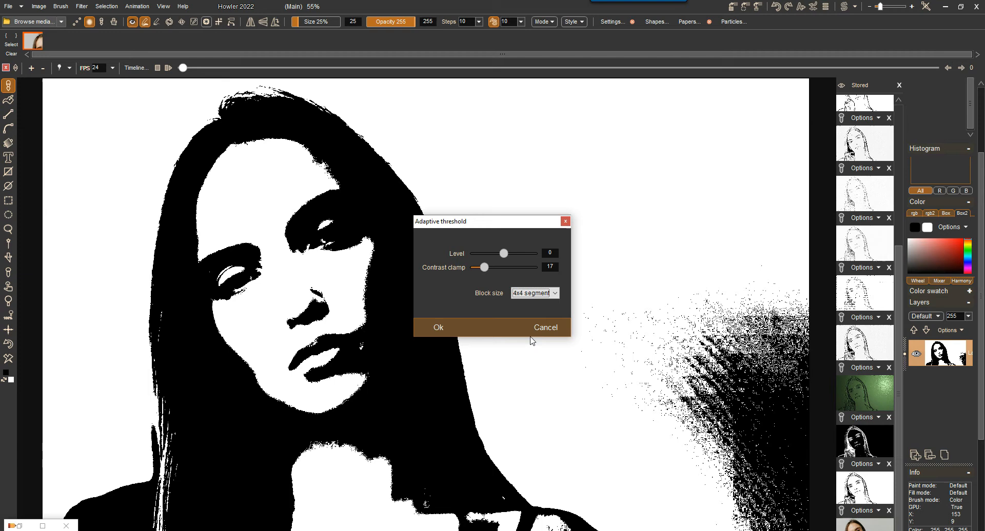
left_click(531, 294)
left_click(526, 311)
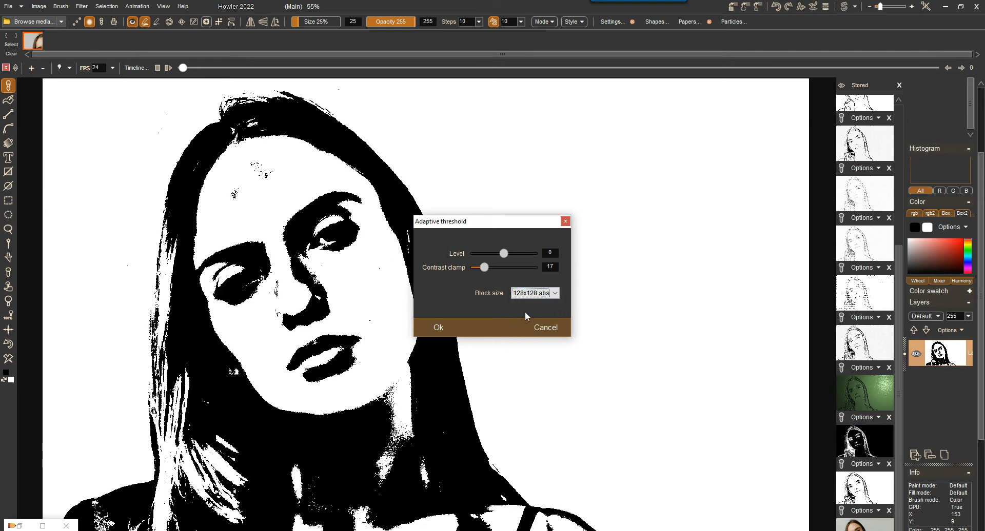
Step: Set the block size to 64x64 abs, level to 8 and contrast clamp to 0, and apply the adaptive threshold
left_click(529, 294)
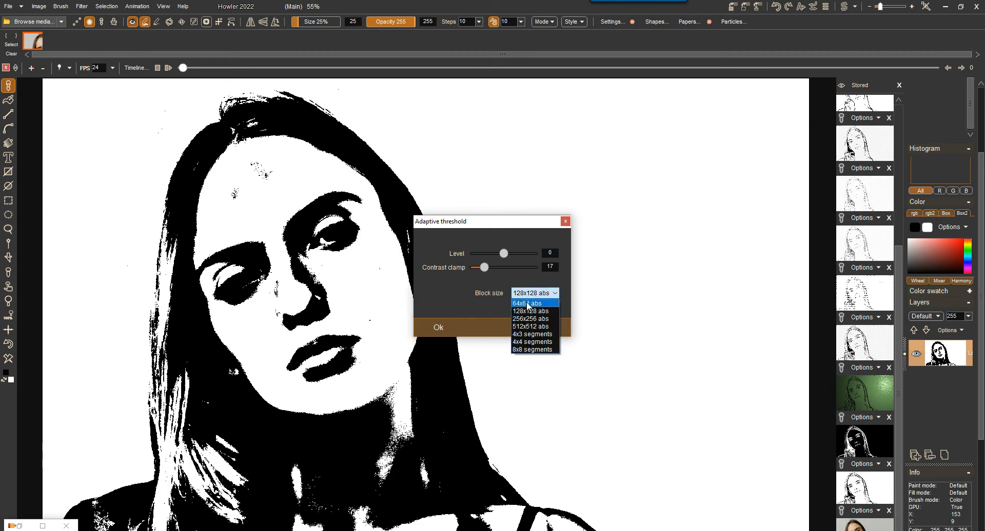
left_click(527, 305)
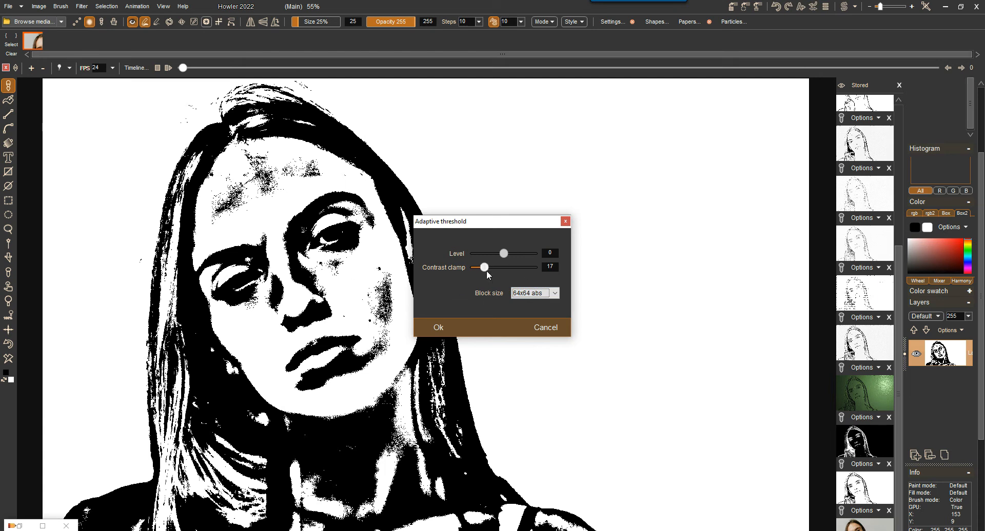
left_click_drag(503, 254, 474, 267)
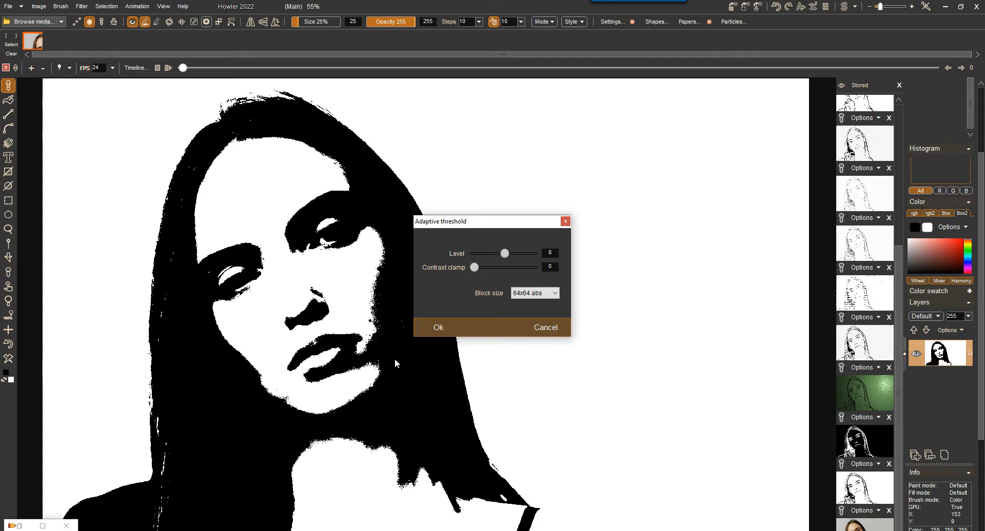
mouse_move(474, 268)
left_mouse_down()
mouse_move(521, 267)
mouse_move(464, 271)
left_mouse_up()
left_click(444, 327)
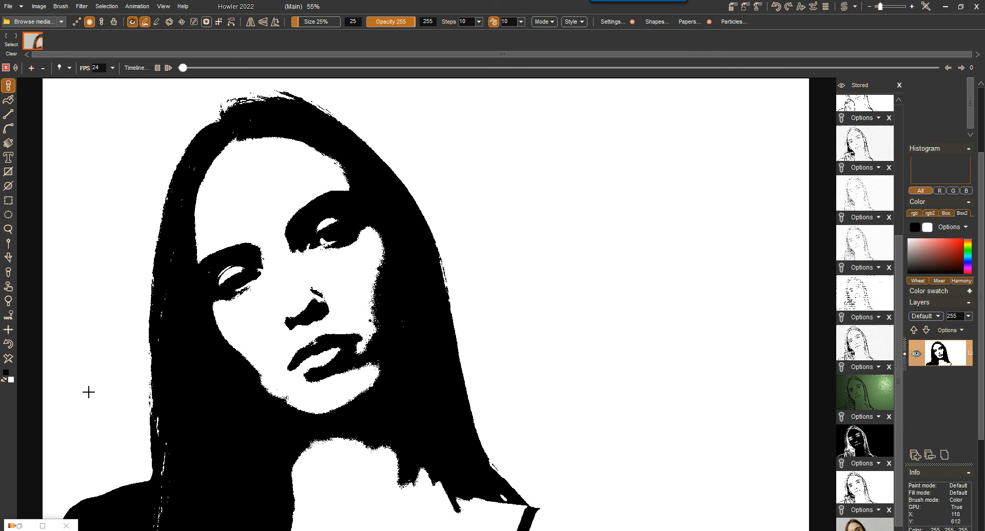
Step: Undo the threshold on the canvas, reopen Adaptive threshold, and try contrast clamp 13 with a 128x128 abs block size
left_click(9, 345)
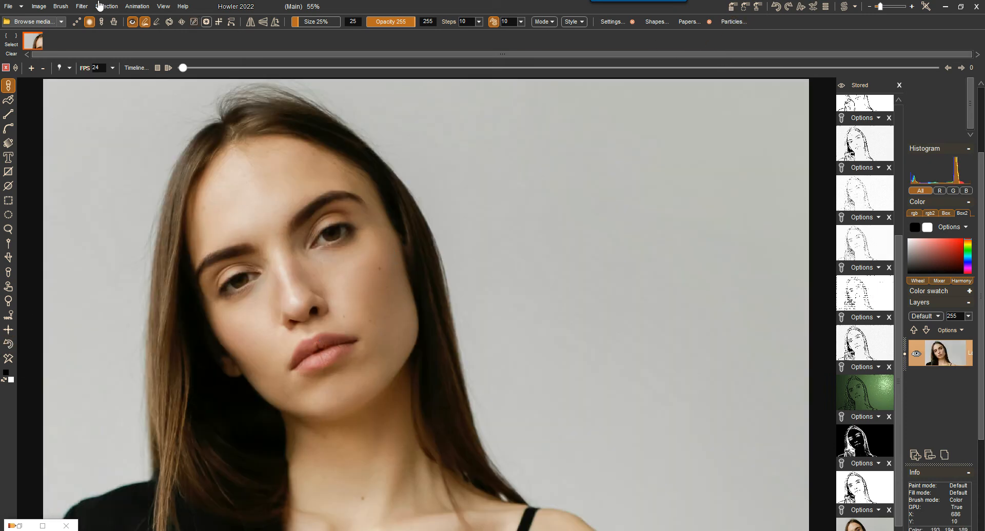
left_click(82, 7)
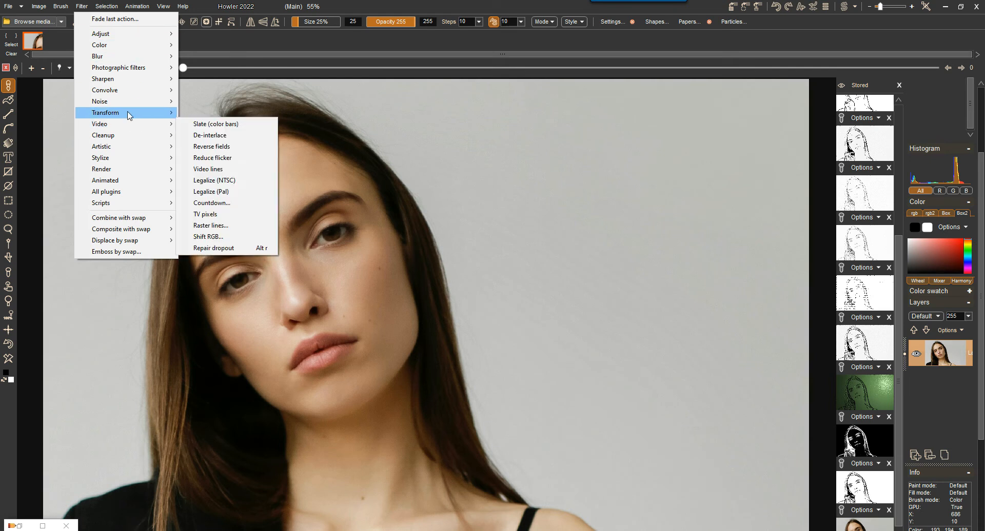
mouse_move(123, 32)
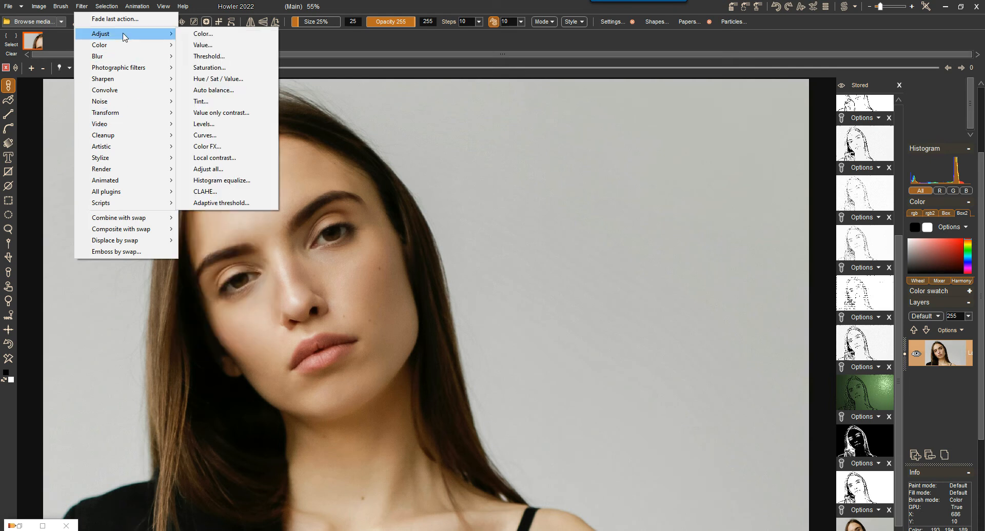
left_click(222, 203)
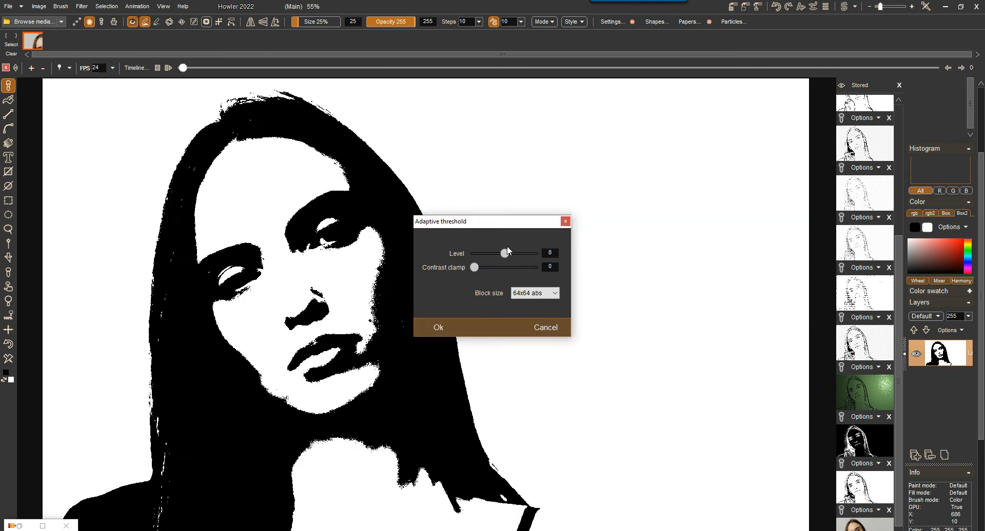
left_click_drag(475, 267, 482, 270)
left_click(538, 293)
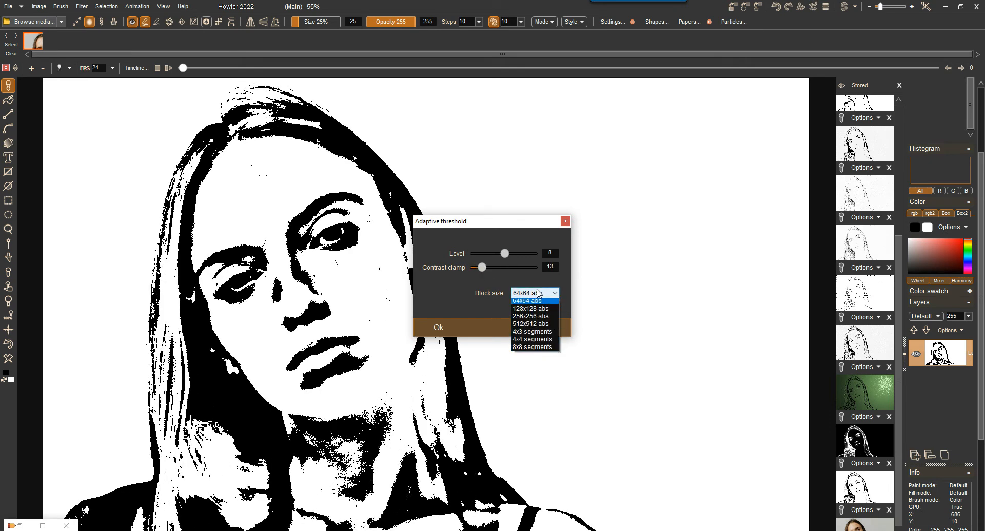
left_click(534, 310)
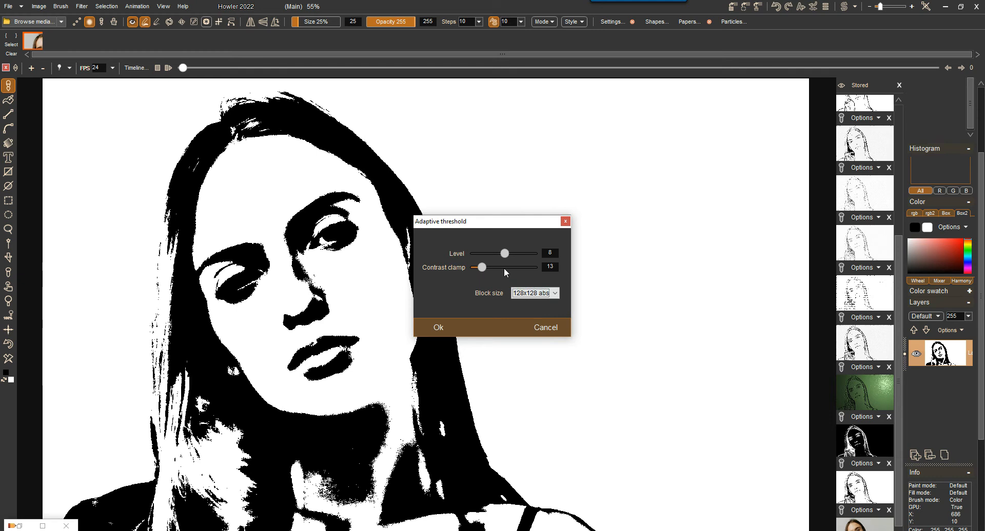
Step: Set the contrast clamp to 25 and block size to 64x64 abs, raise the level slightly for thinner lines, and apply the filter
mouse_move(482, 268)
left_mouse_down()
mouse_move(508, 268)
mouse_move(484, 272)
left_mouse_up()
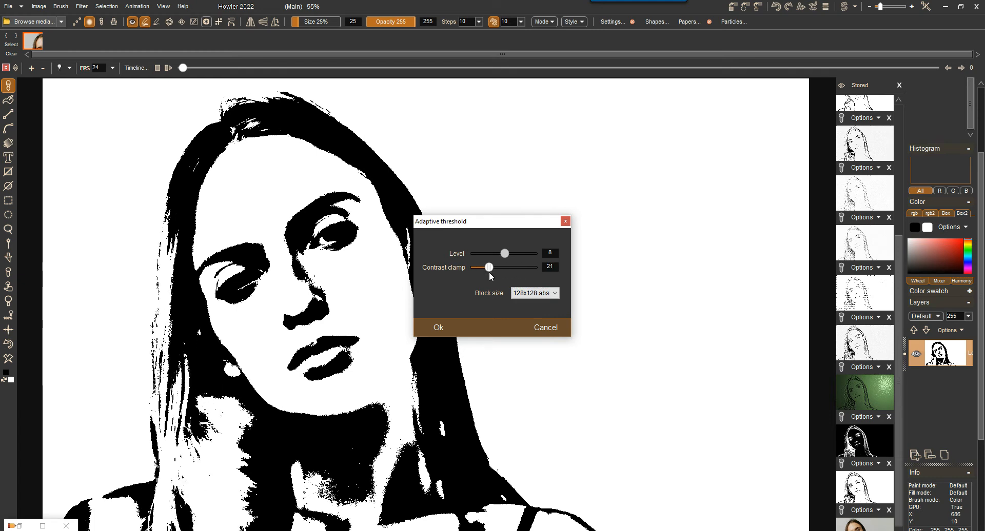
left_click(534, 293)
left_click(526, 304)
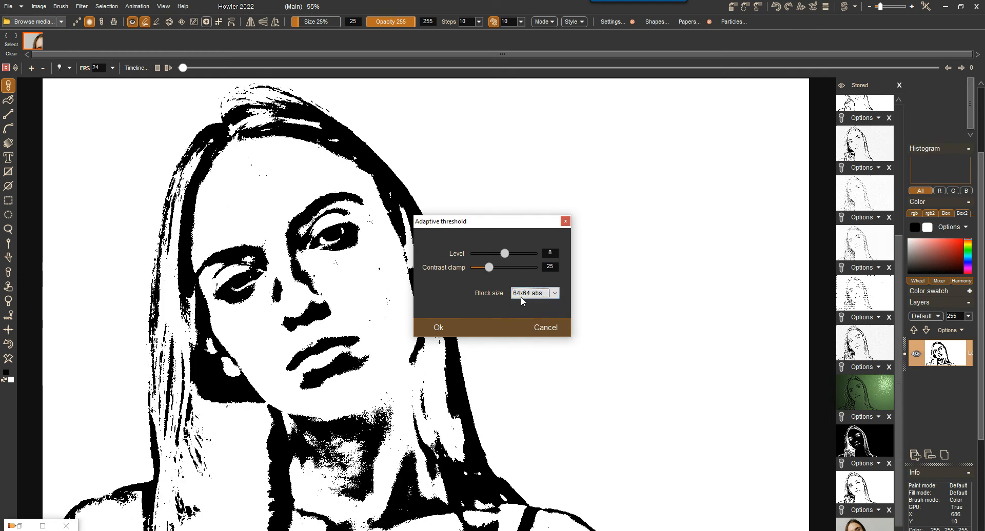
mouse_move(504, 253)
left_mouse_down()
mouse_move(496, 253)
mouse_move(506, 260)
left_mouse_up()
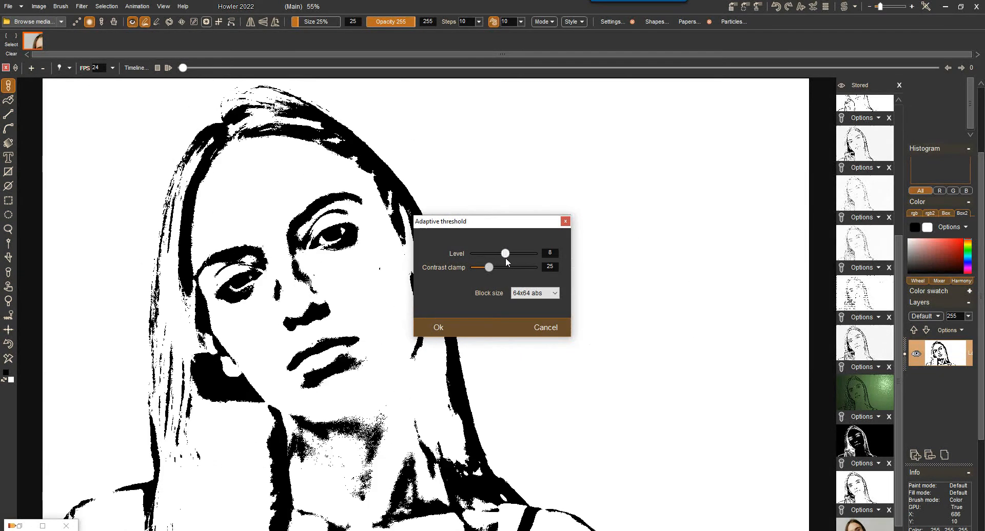
left_click(439, 328)
Step: Compare the stored solid black and fine-line threshold versions on the canvas, leaving the solid black one pasted
scroll(898, 254, "down", 2)
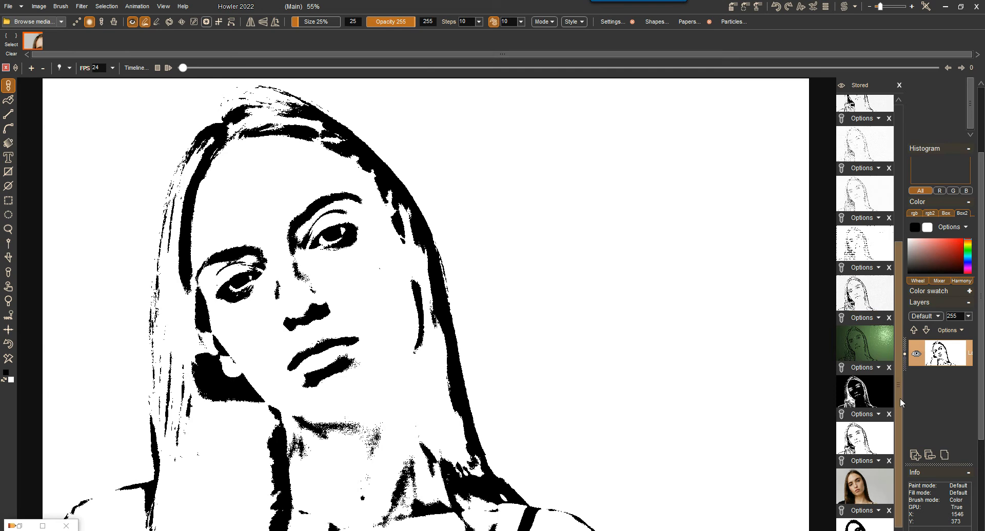
scroll(900, 397, "down", 2)
left_click(879, 488)
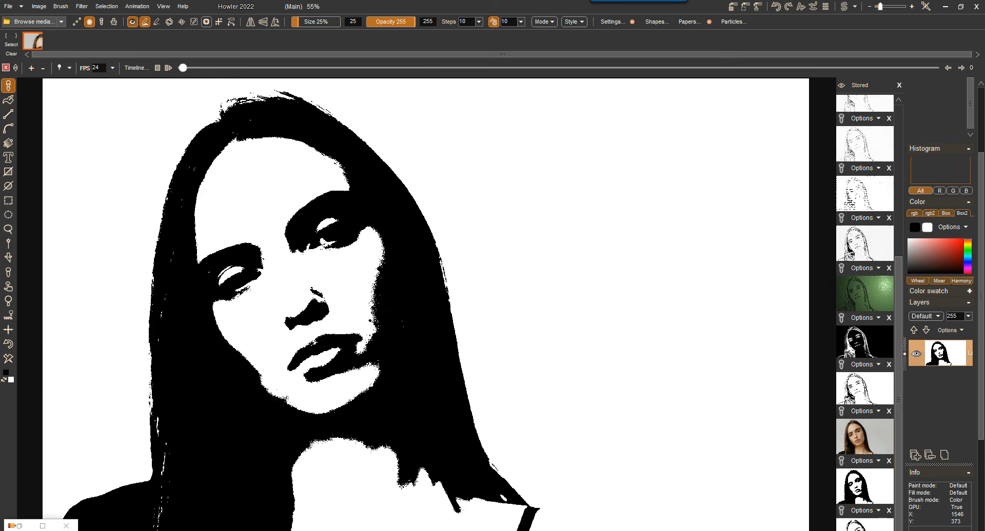
left_click(877, 529)
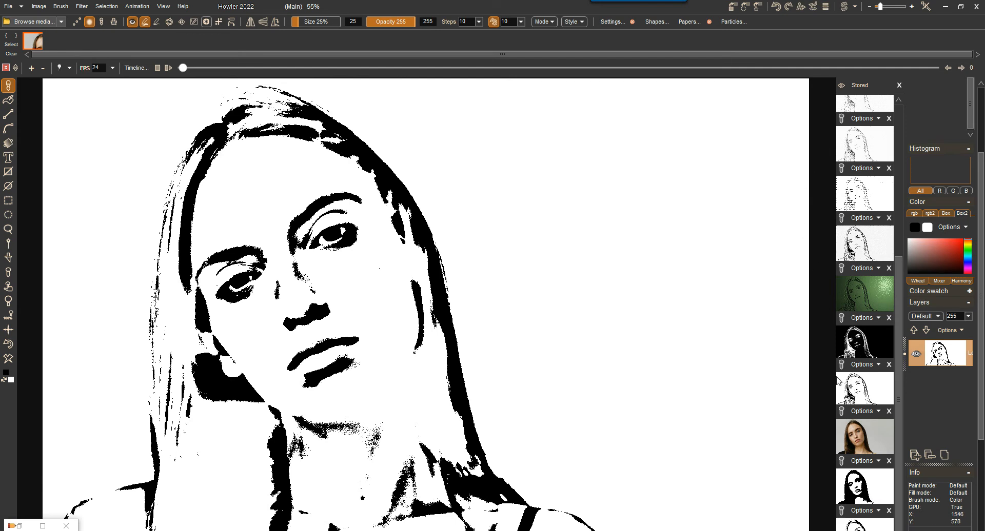
left_click(872, 493)
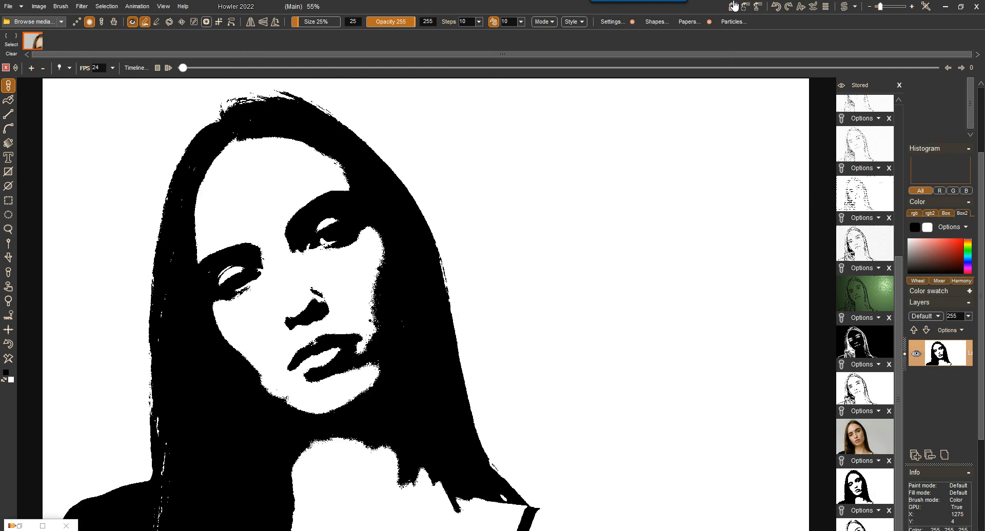
Step: Try blending the two threshold versions with Interactive undo at 153, and return it to 255
left_click(814, 6)
left_click_drag(852, 37, 813, 47)
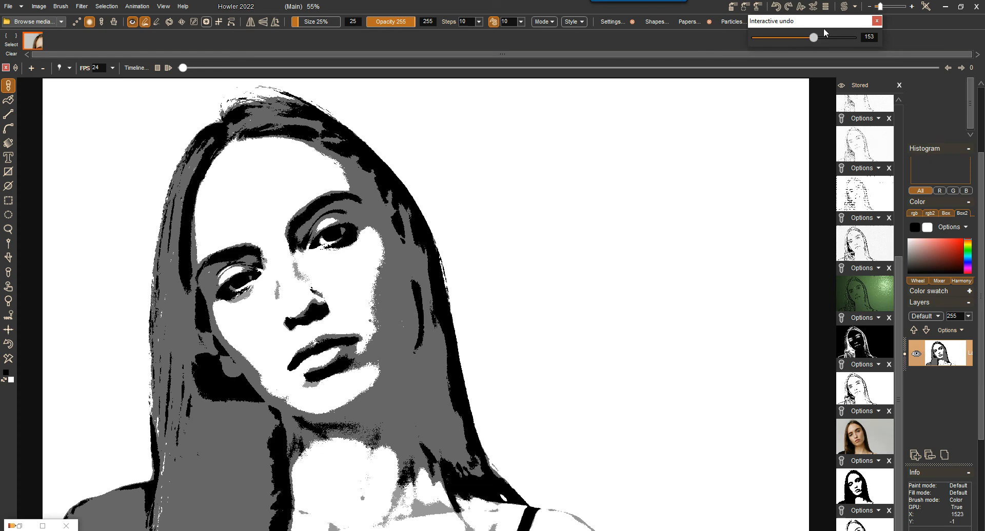
left_click_drag(815, 43, 852, 38)
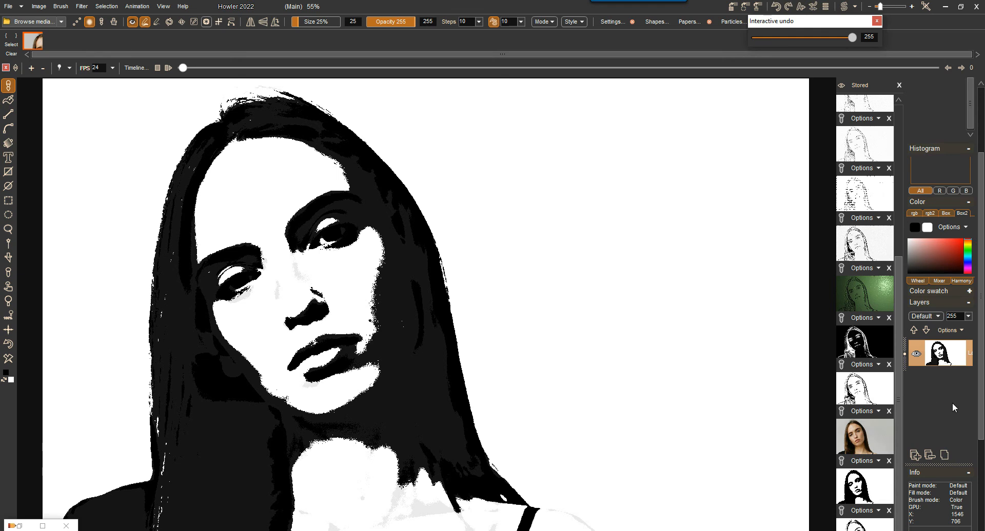
Step: Restore the solid black version on the base layer and place the stored fine-line version on a new layer above it
left_click(867, 490)
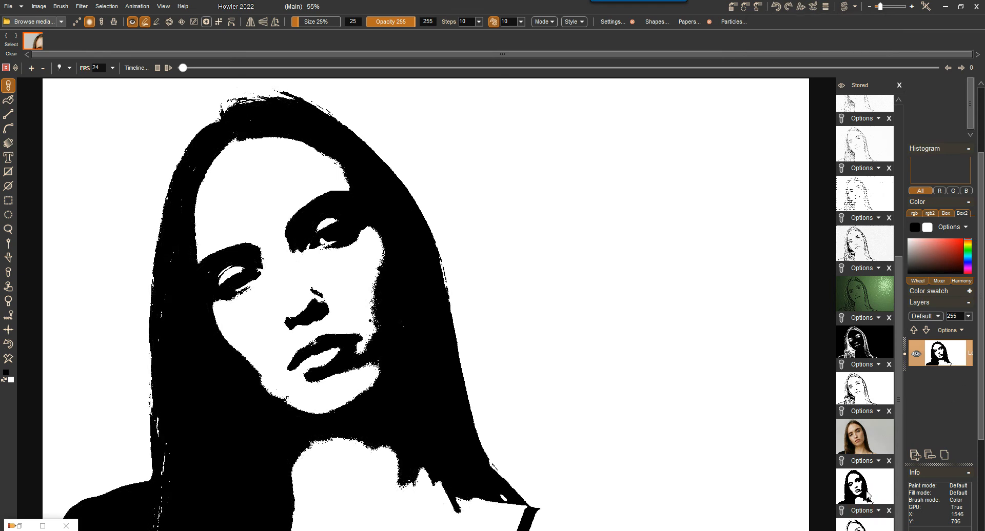
left_click(913, 456)
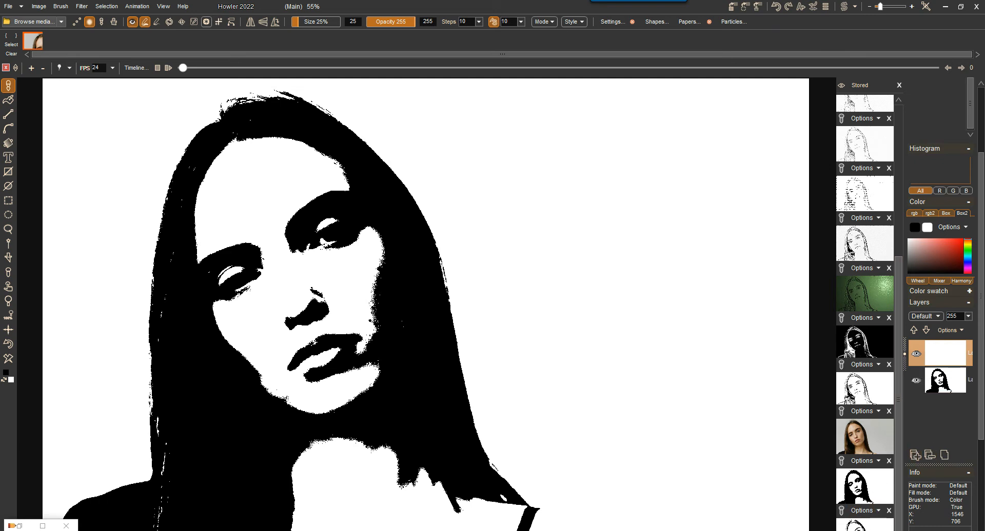
left_click(868, 486)
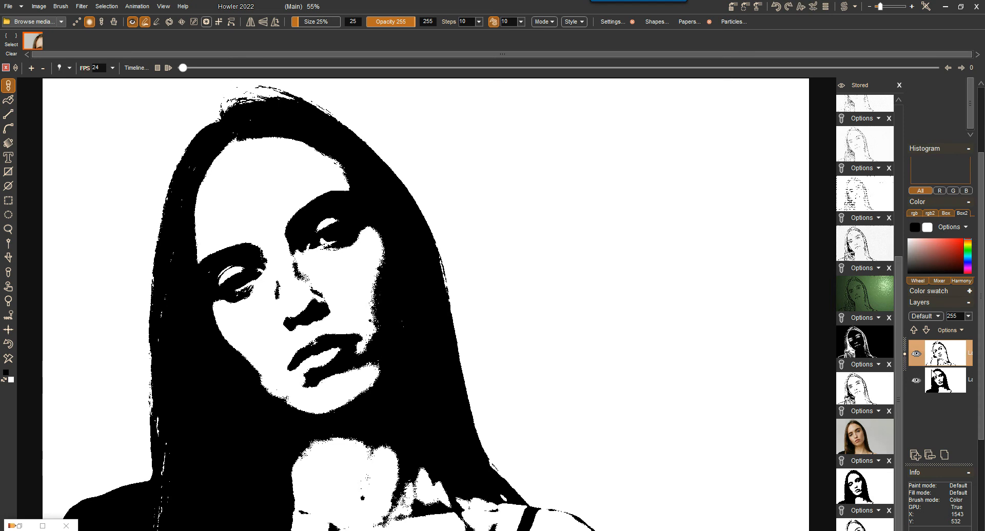
Step: Set the upper line layer's blend mode to Phoenix and permanently merge all layers
left_click(940, 316)
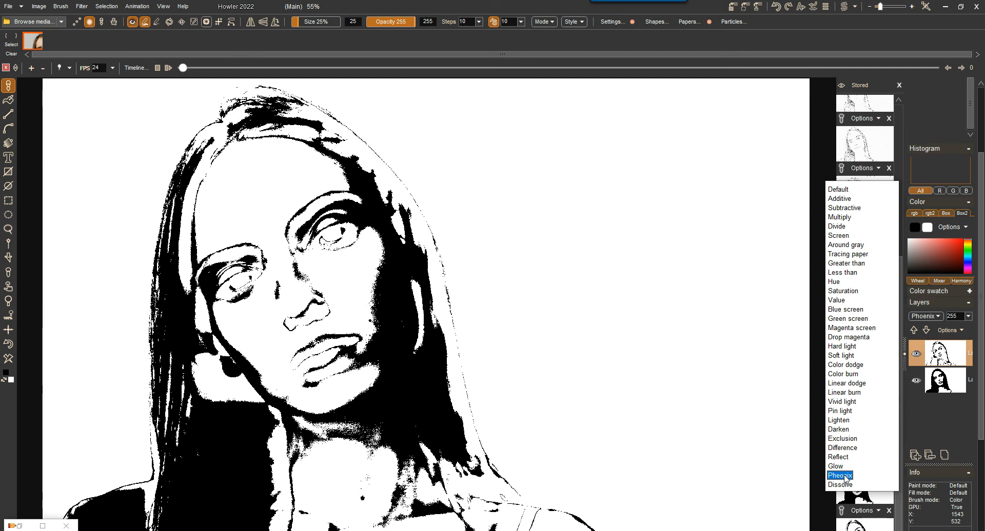
left_click(845, 479)
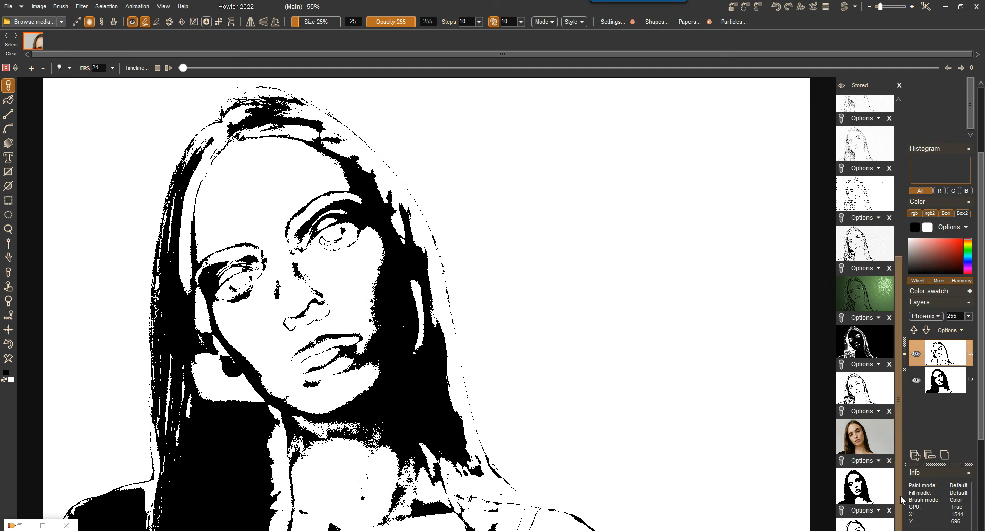
left_click(944, 455)
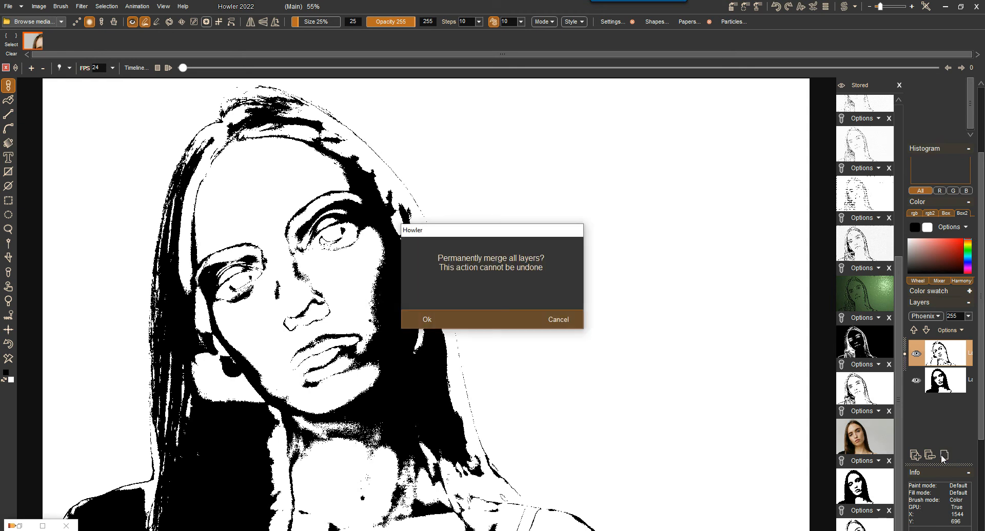
left_click(425, 322)
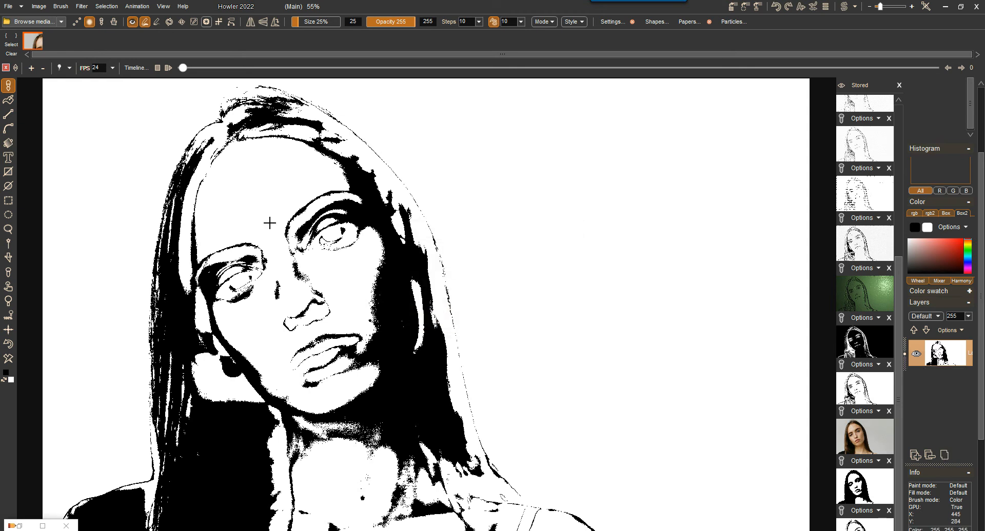
Step: Try softening the merged portrait around the eye with Soft contrast improvement at softness 34, exposure 150 and level 255
scroll(264, 224, "up", 5)
left_click_drag(242, 186, 468, 430)
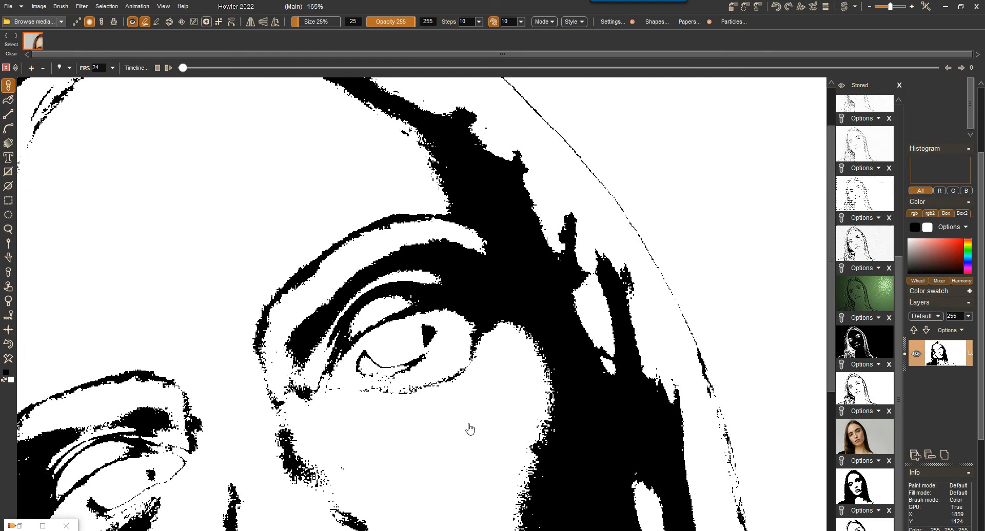
scroll(283, 307, "up", 6)
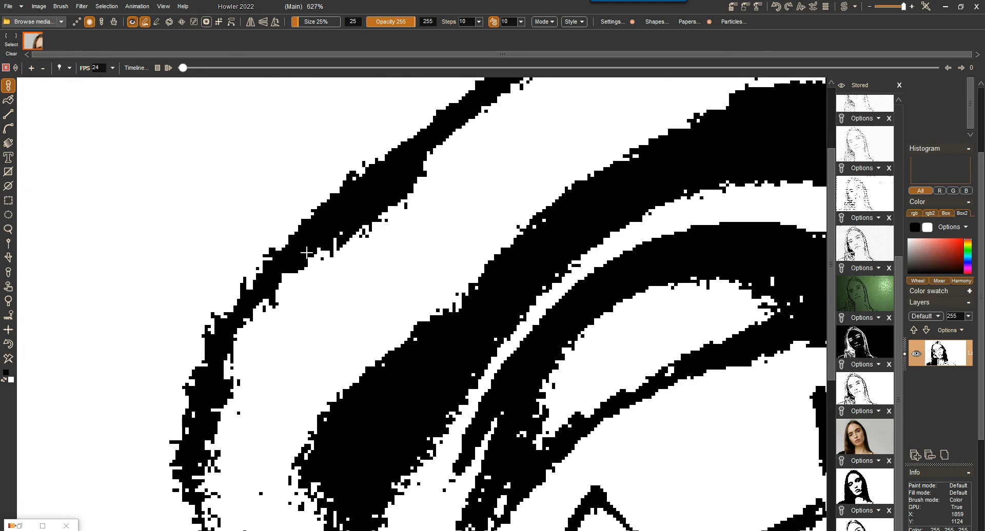
scroll(310, 258, "down", 1)
scroll(304, 263, "down", 1)
scroll(185, 200, "down", 2)
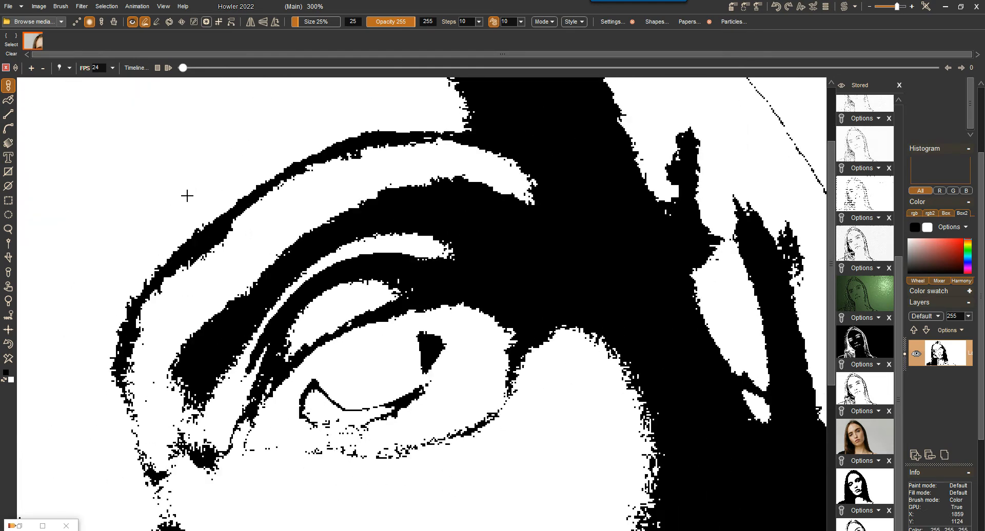
left_click(82, 7)
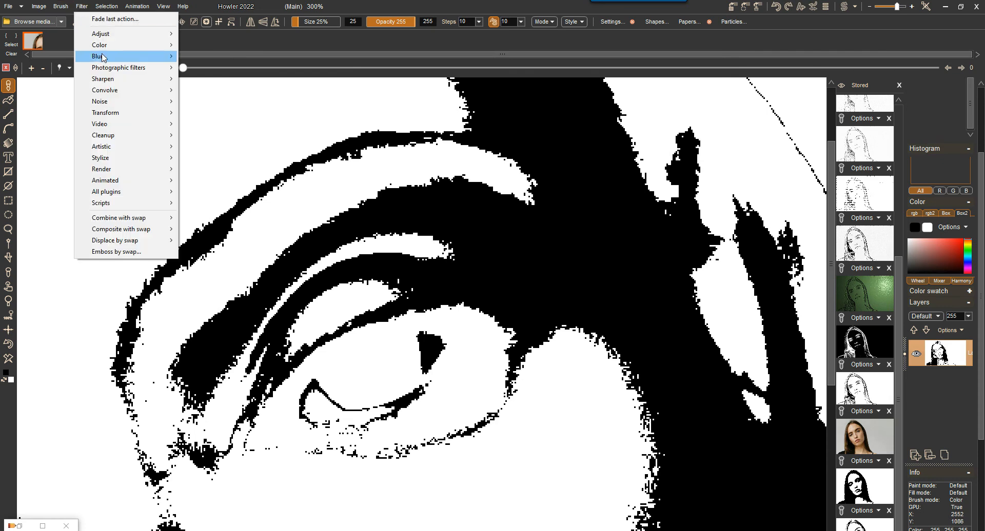
mouse_move(115, 68)
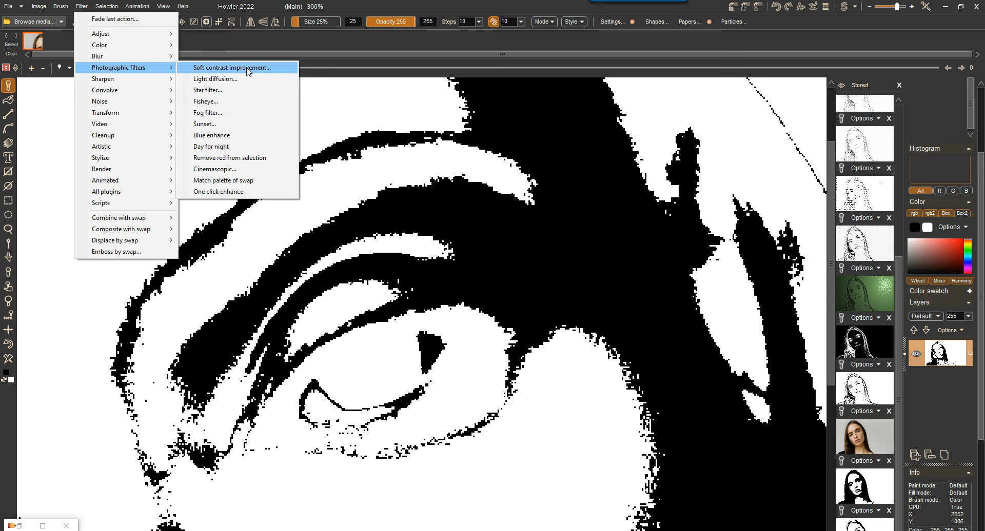
left_click(215, 68)
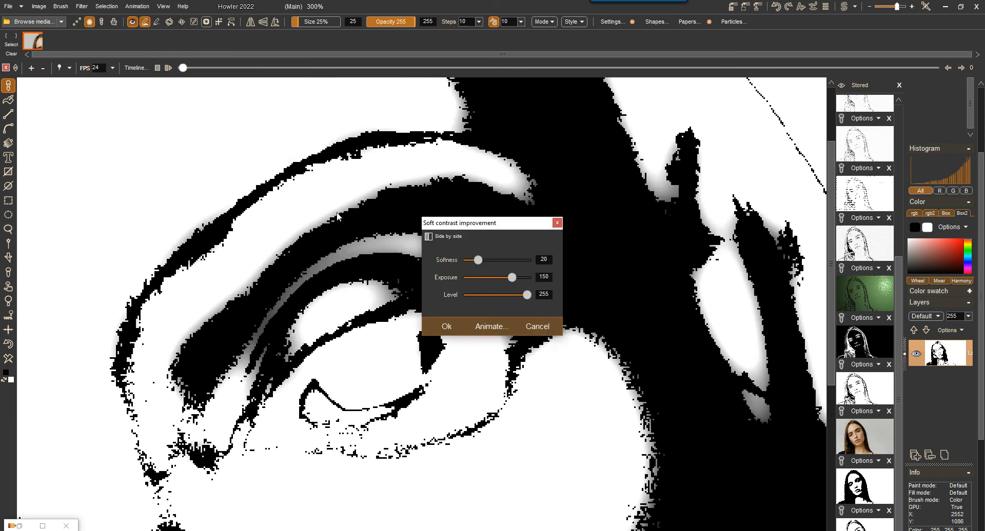
mouse_move(478, 259)
left_mouse_down()
mouse_move(513, 260)
mouse_move(486, 260)
left_mouse_up()
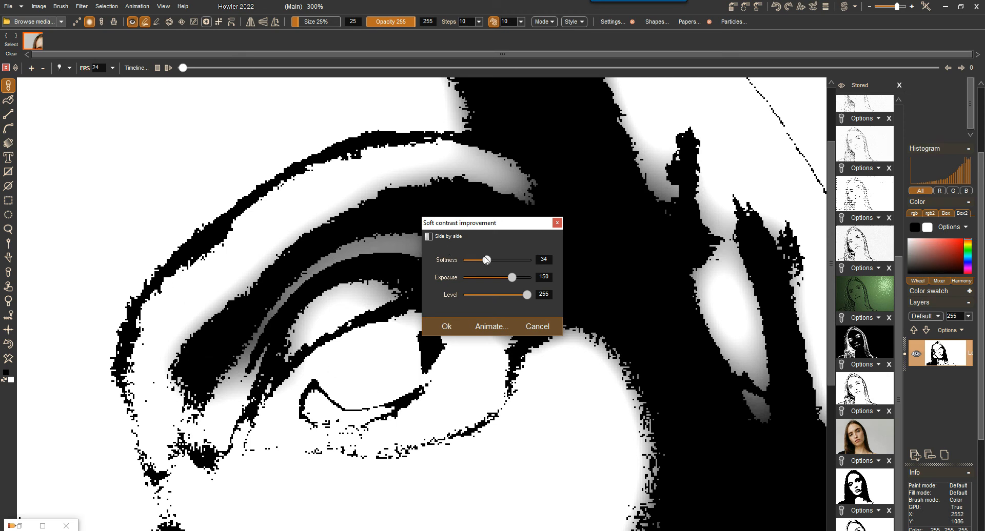
left_click(447, 328)
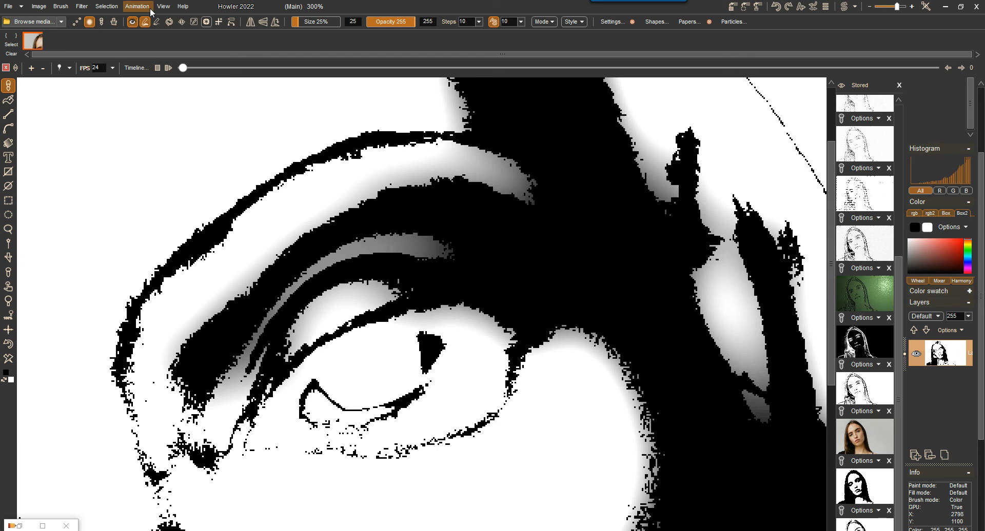
Step: Try a Threshold of 230 on the softened portrait, and cancel it
left_click(107, 6)
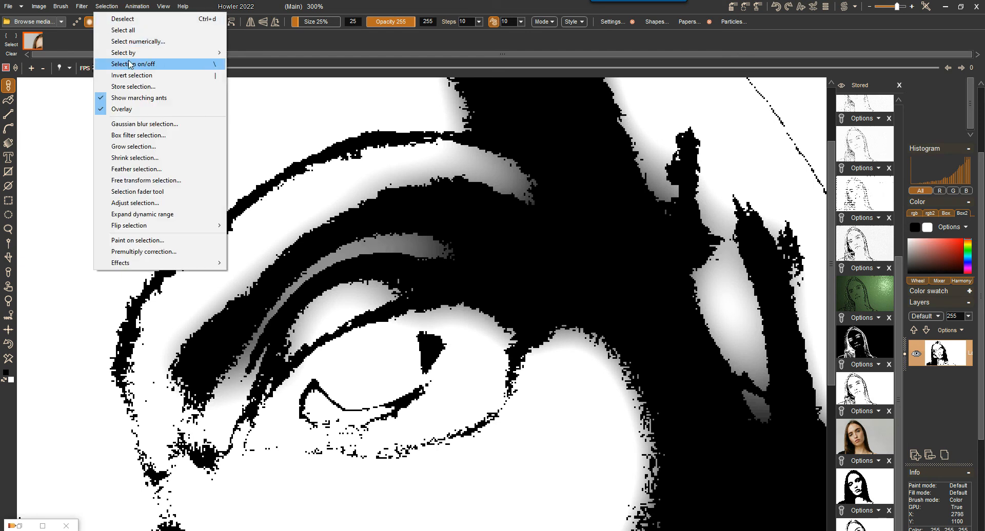
left_click(84, 7)
left_click(83, 7)
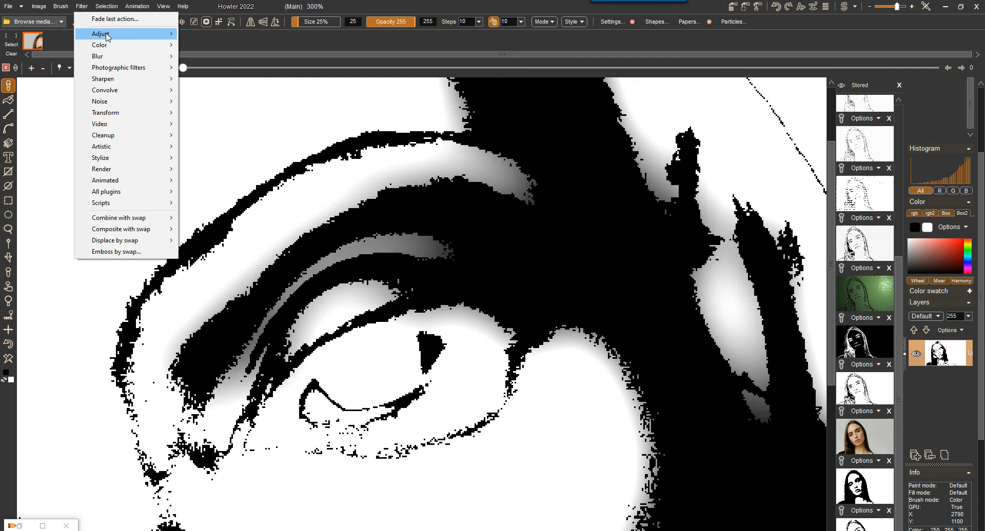
mouse_move(107, 37)
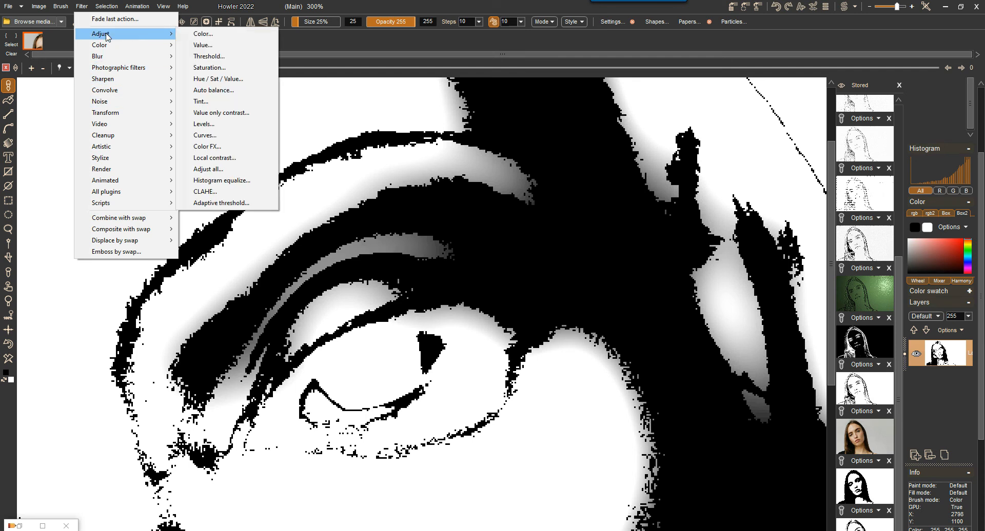
left_click(209, 56)
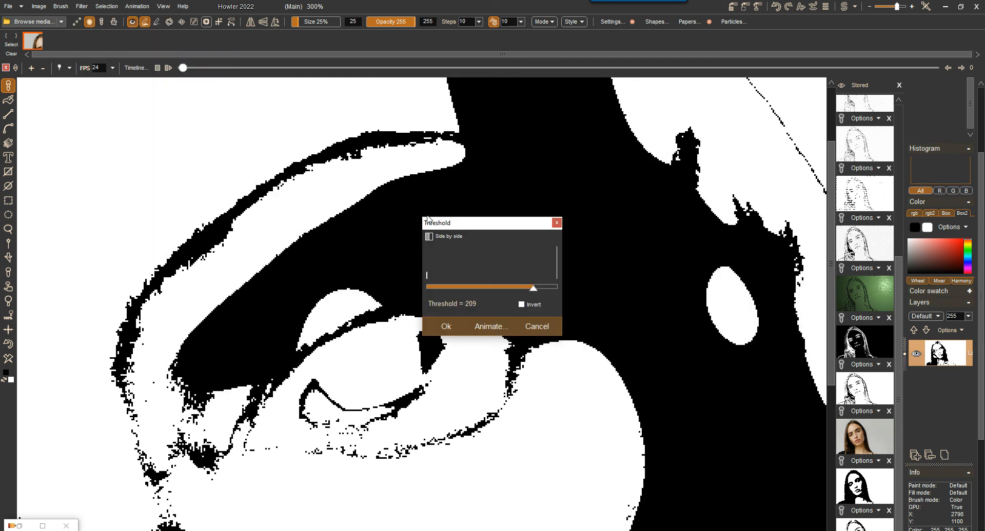
mouse_move(534, 290)
left_mouse_down()
mouse_move(504, 289)
mouse_move(561, 289)
mouse_move(524, 288)
mouse_move(545, 290)
left_mouse_up()
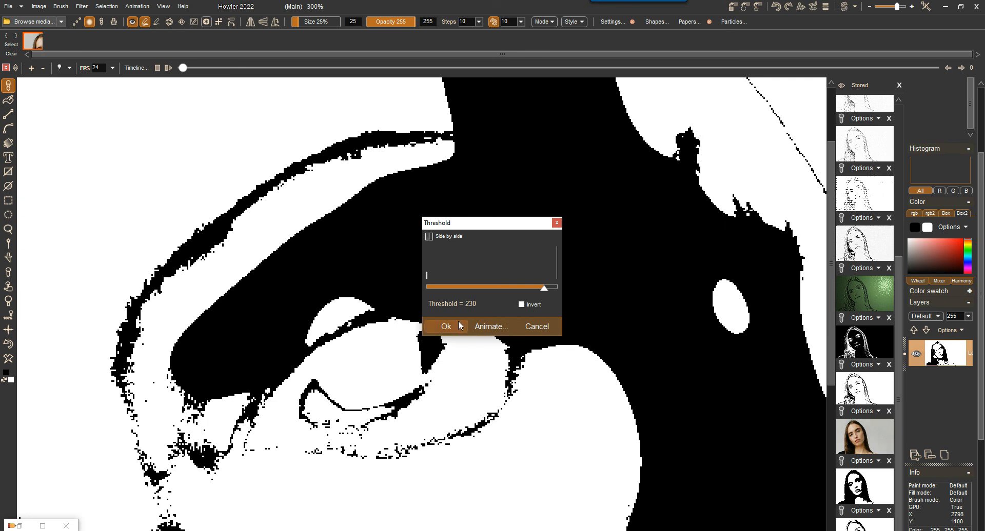
left_click(537, 327)
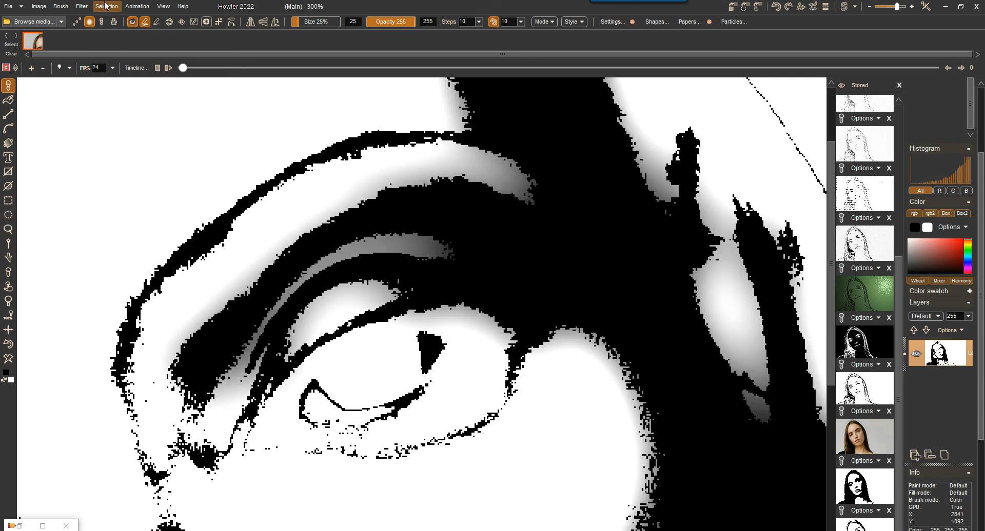
Step: Try Adaptive threshold with level -66, contrast clamp 60 and block size 64x64 abs, and cancel it
left_click(84, 6)
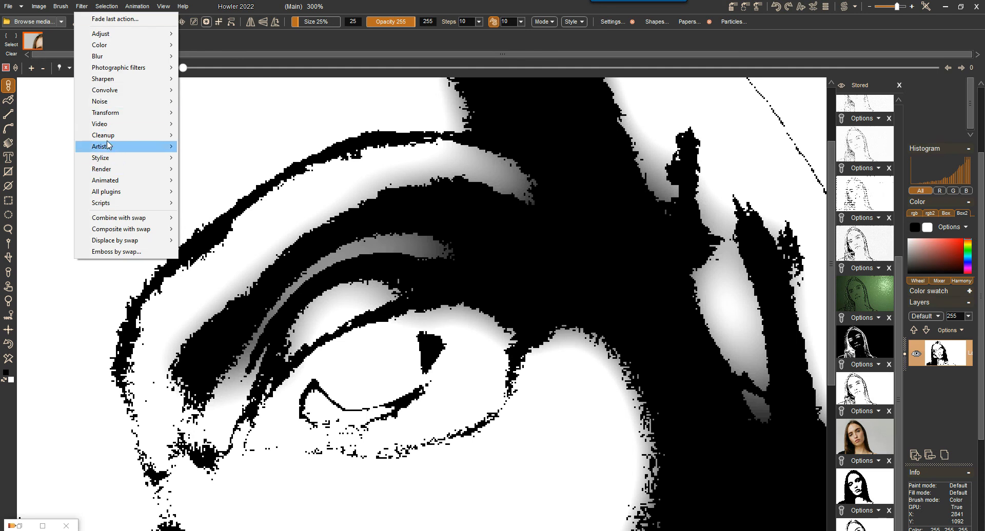
mouse_move(110, 37)
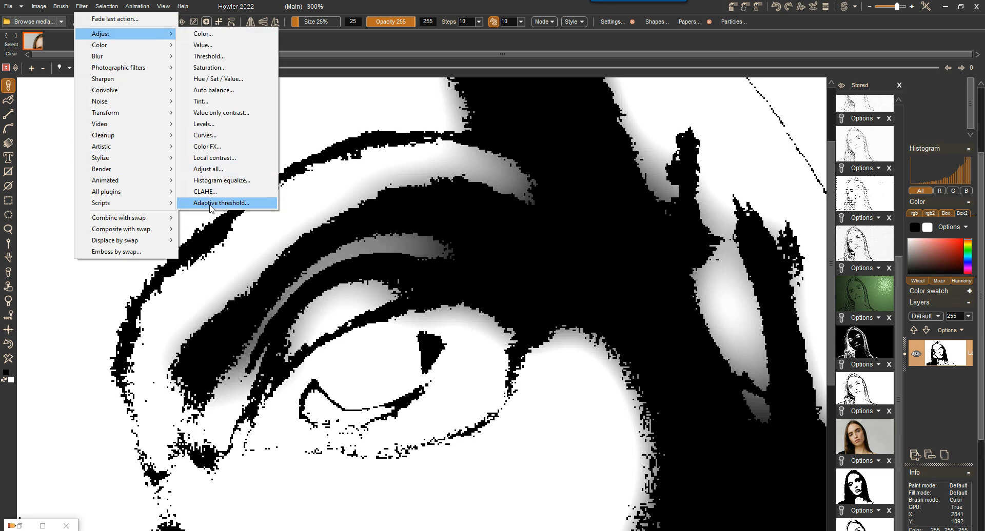
left_click(226, 204)
left_click_drag(505, 254, 510, 277)
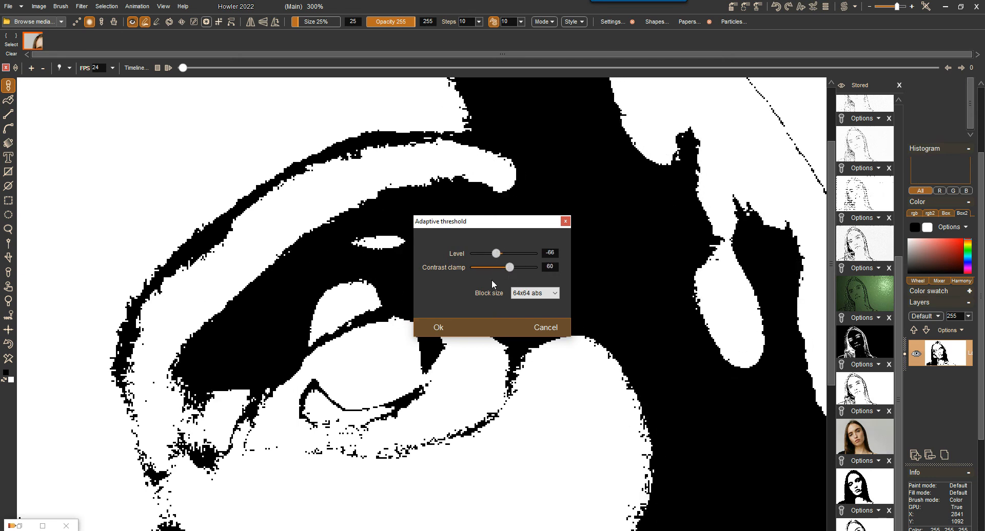
left_click(542, 327)
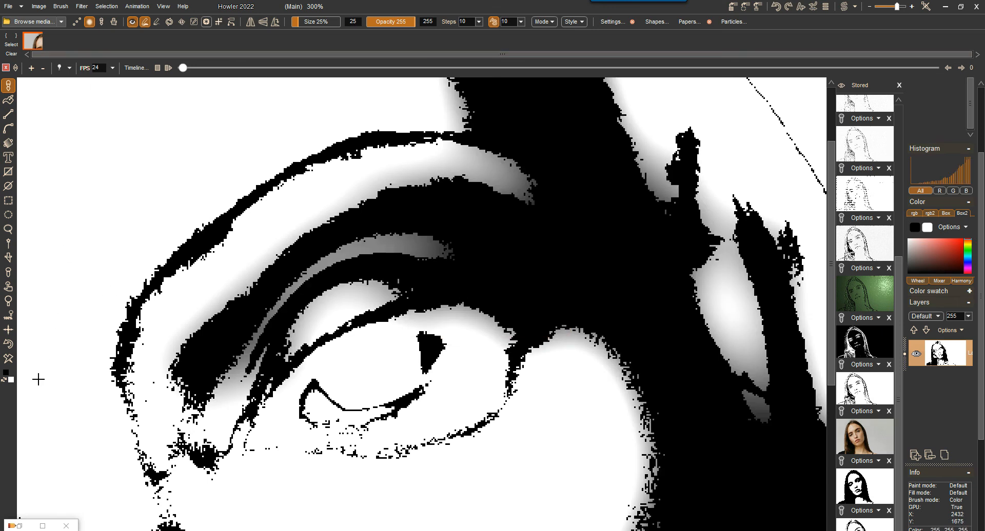
Step: Apply the Edge detect convolution to the merged black-and-white portrait
left_click(82, 6)
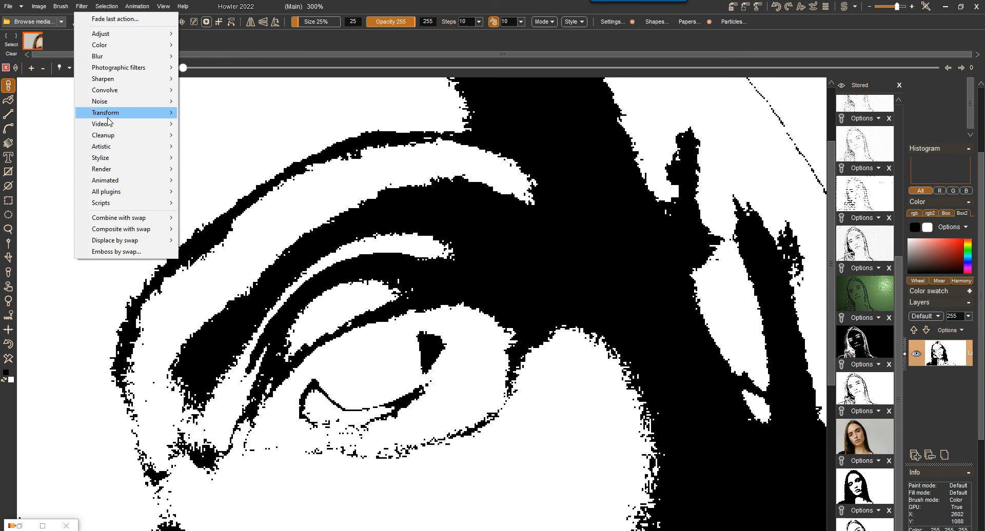
mouse_move(178, 93)
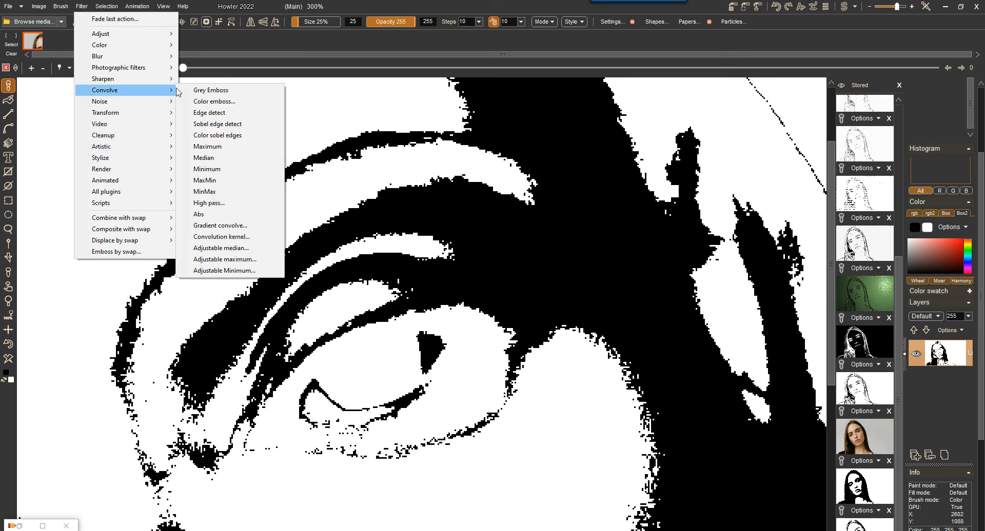
left_click(219, 113)
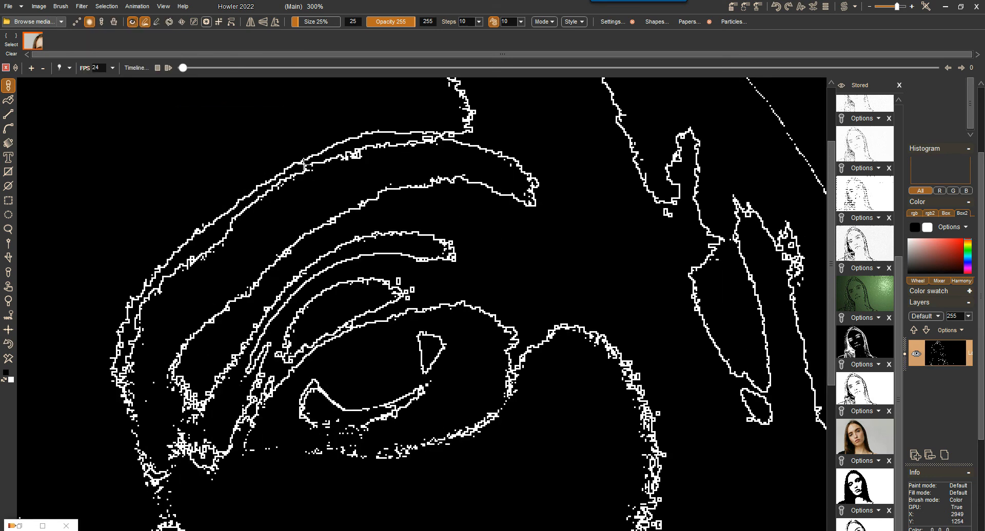
Step: Try Light diffusion on the edge-detected lines with a radius of 32
left_click(82, 7)
mouse_move(110, 70)
left_click(217, 79)
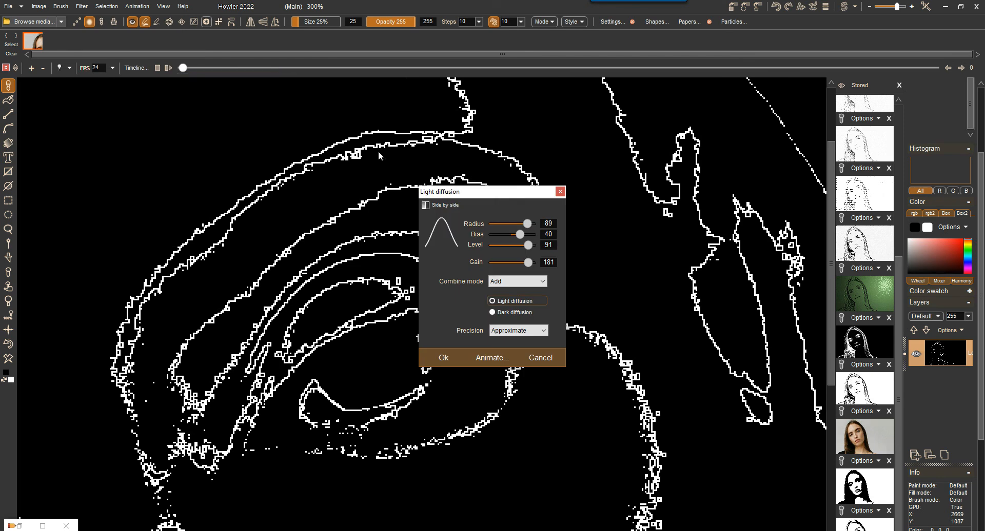
left_click(504, 225)
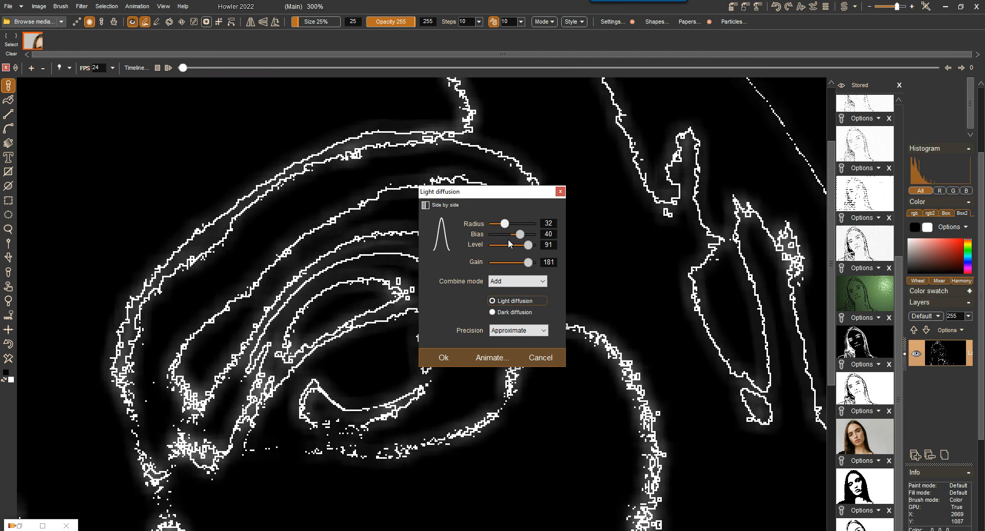
Step: Try different glow settings in Light diffusion: Default combine mode, radius 50, bias -17, level 69 and gain 134
left_click(510, 303)
left_click(506, 312)
left_click(506, 299)
left_click(516, 284)
left_click(508, 290)
left_click(511, 283)
left_click(511, 298)
left_click_drag(521, 269, 526, 262)
left_click_drag(505, 223, 519, 264)
left_click(509, 286)
left_click(507, 290)
mouse_move(509, 223)
left_mouse_down()
mouse_move(497, 224)
mouse_move(509, 225)
left_mouse_up()
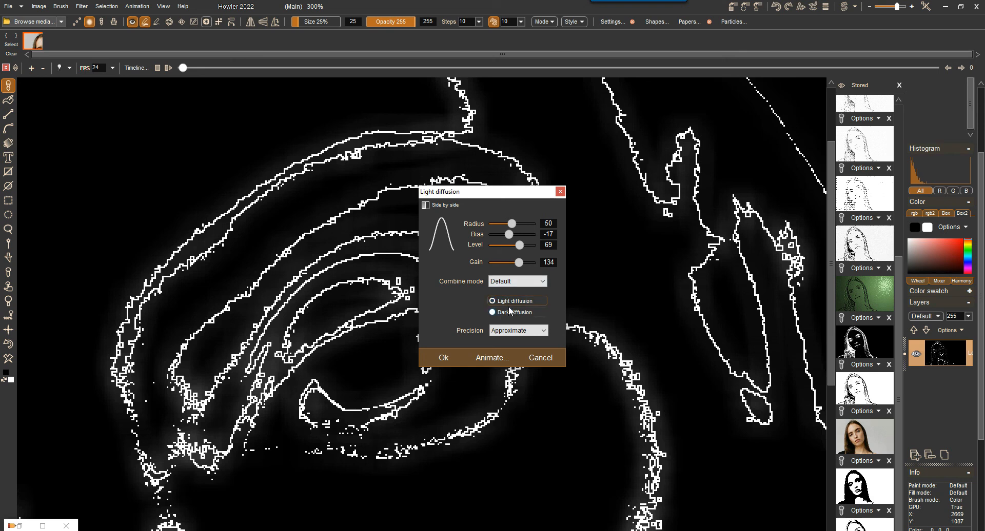
Step: Try the Screen combine mode with gain 183 and radius 51 for the diffusion, and cancel the filter
left_click(510, 287)
left_click(509, 313)
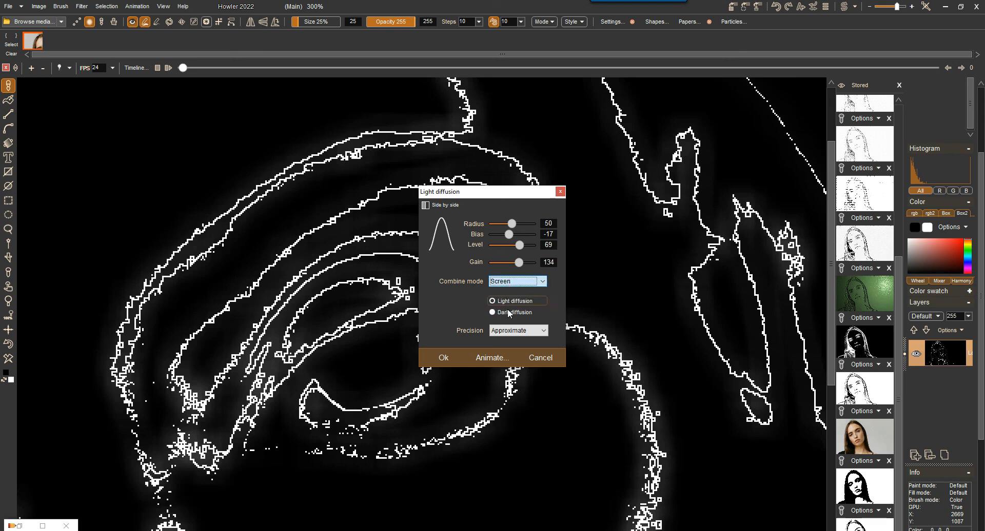
left_click_drag(519, 267, 530, 266)
mouse_move(511, 224)
left_mouse_down()
mouse_move(495, 226)
mouse_move(514, 227)
left_mouse_up()
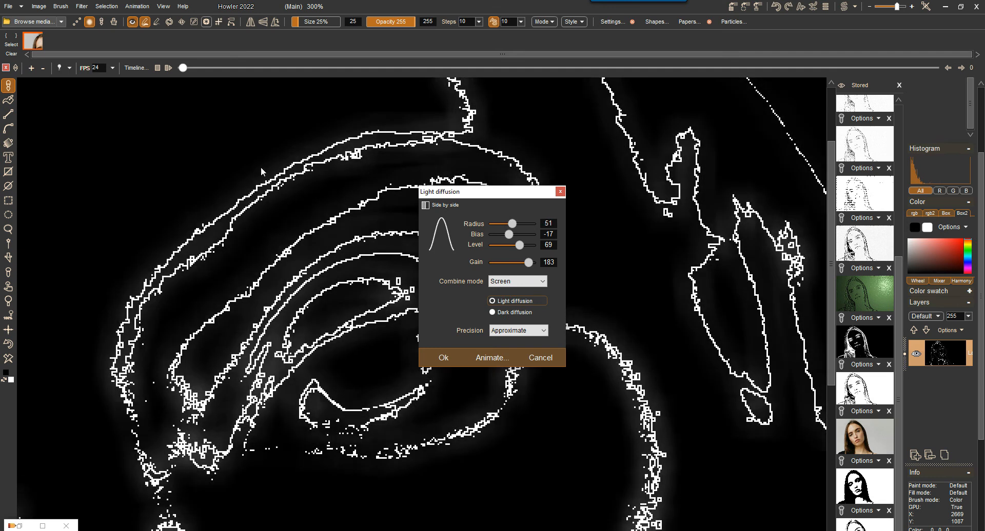
left_click(533, 359)
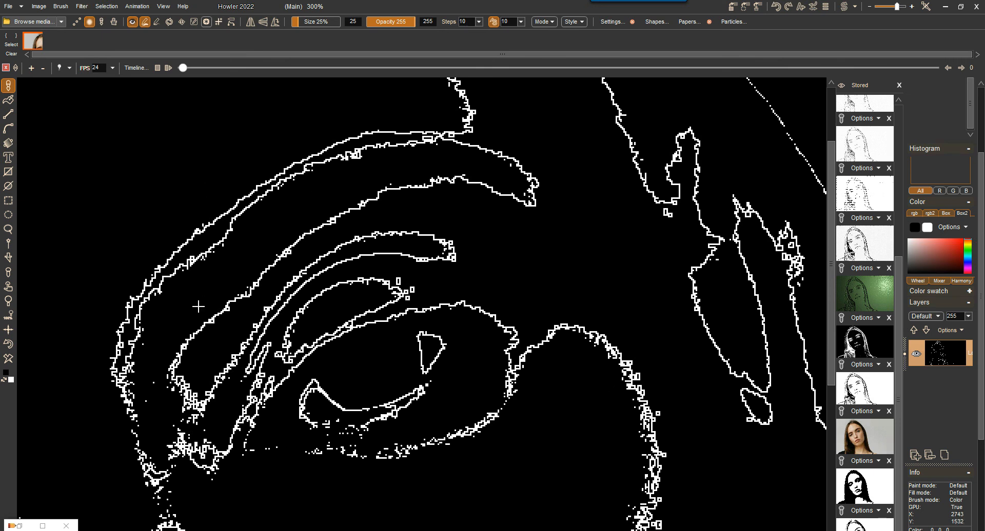
Step: Apply a Gaussian blur at level 5 with the Approximate algorithm to the edge-detected portrait lines
left_click(82, 7)
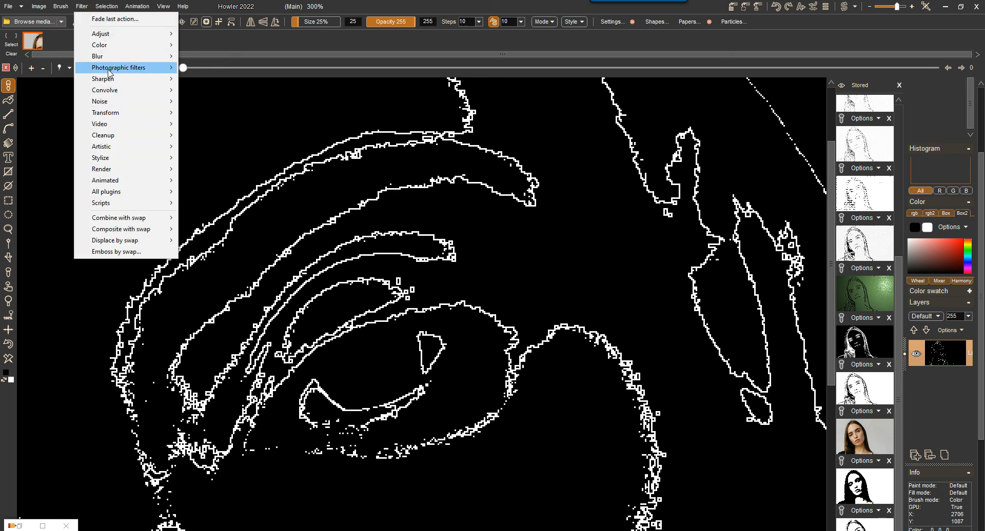
mouse_move(110, 57)
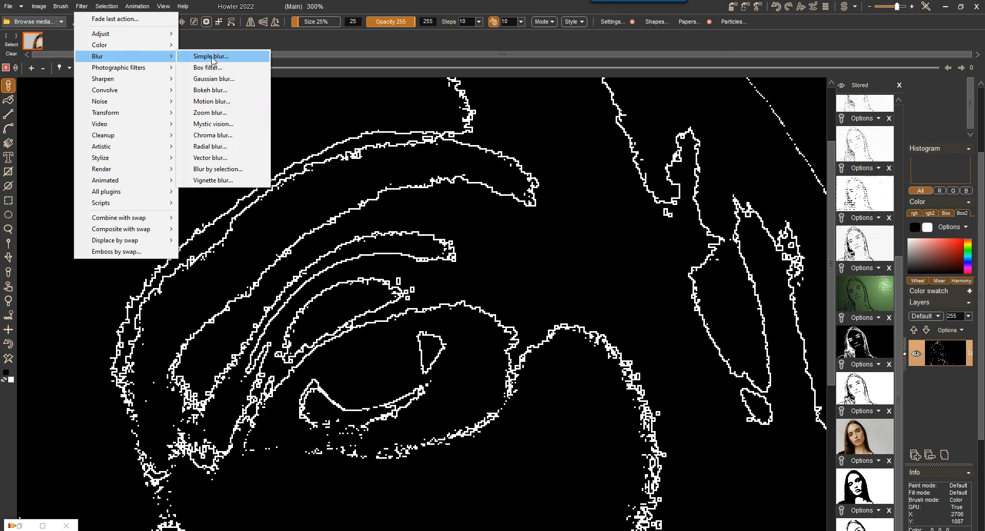
left_click(212, 82)
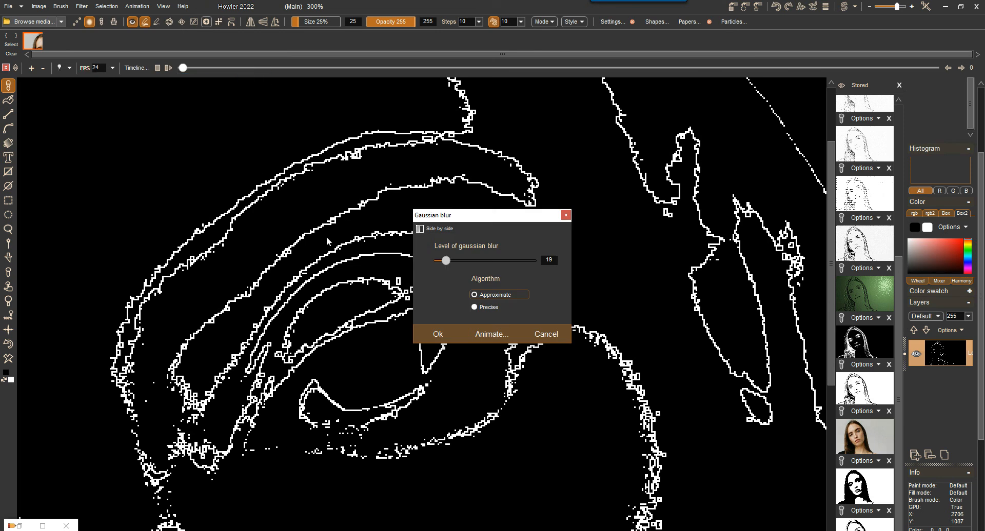
left_click_drag(444, 260, 439, 264)
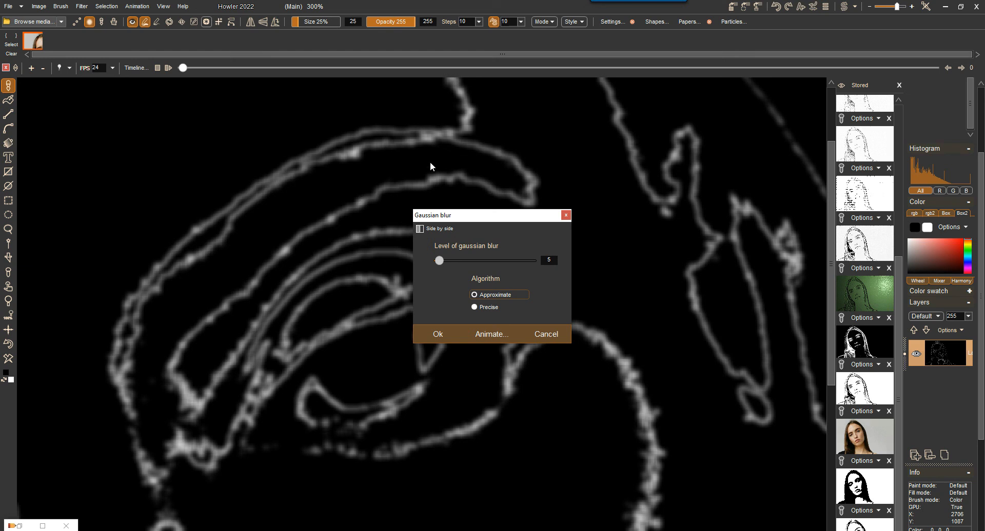
left_click(450, 334)
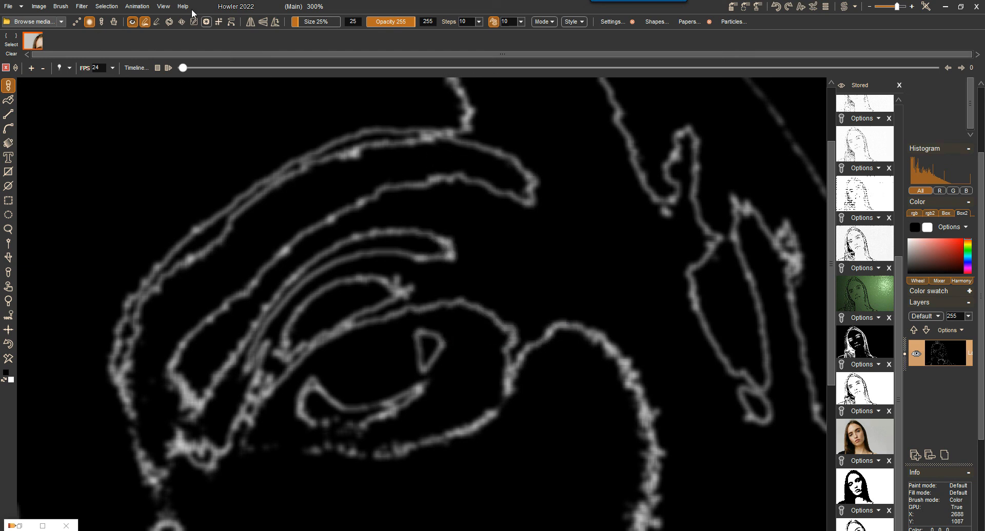
Step: Try different Threshold levels on the blurred lines, and cancel the filter
left_click(83, 6)
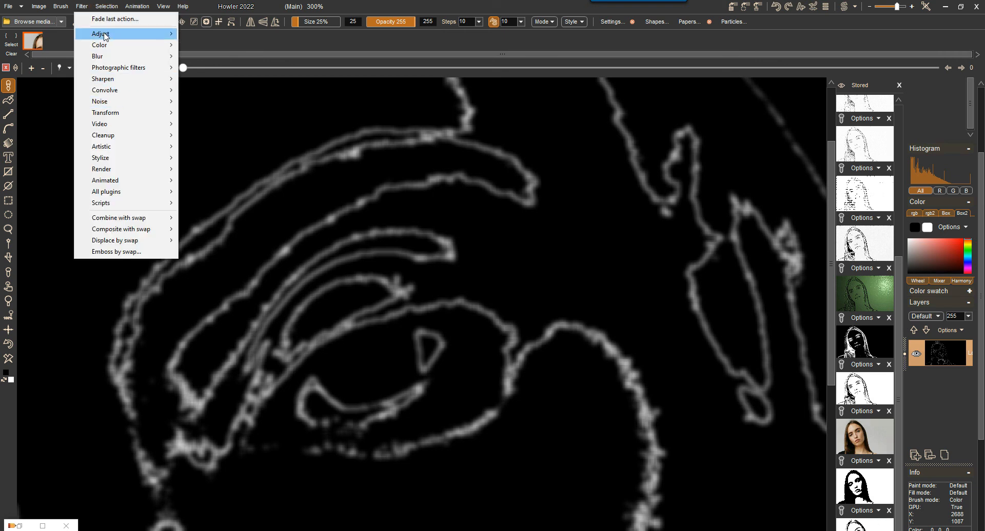
mouse_move(105, 36)
left_click(256, 59)
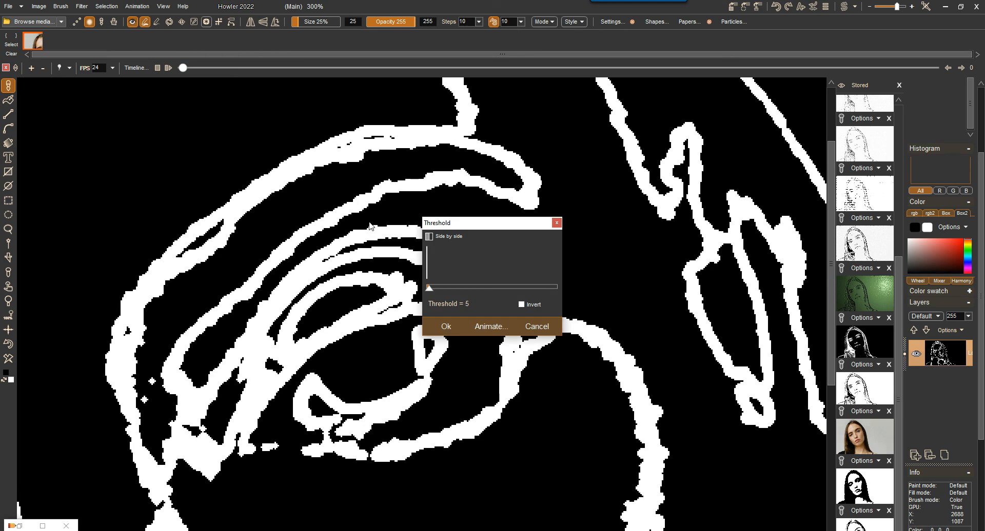
mouse_move(438, 285)
left_mouse_down()
mouse_move(476, 297)
mouse_move(437, 302)
mouse_move(503, 288)
mouse_move(445, 294)
left_mouse_up()
left_click(537, 327)
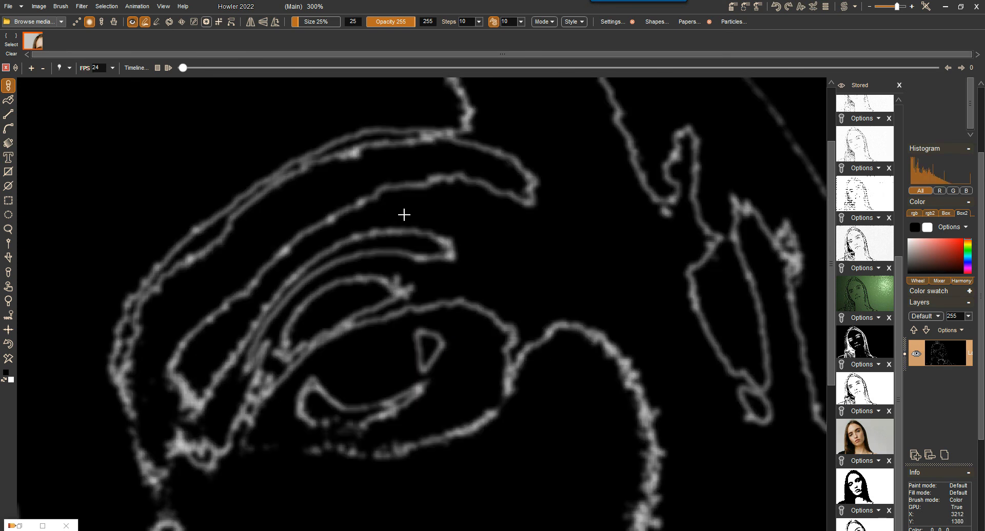
Step: Bring up the stored horizontal halftone portrait, followed by the stippled version with soft grey shading, and examine the face
left_click(82, 7)
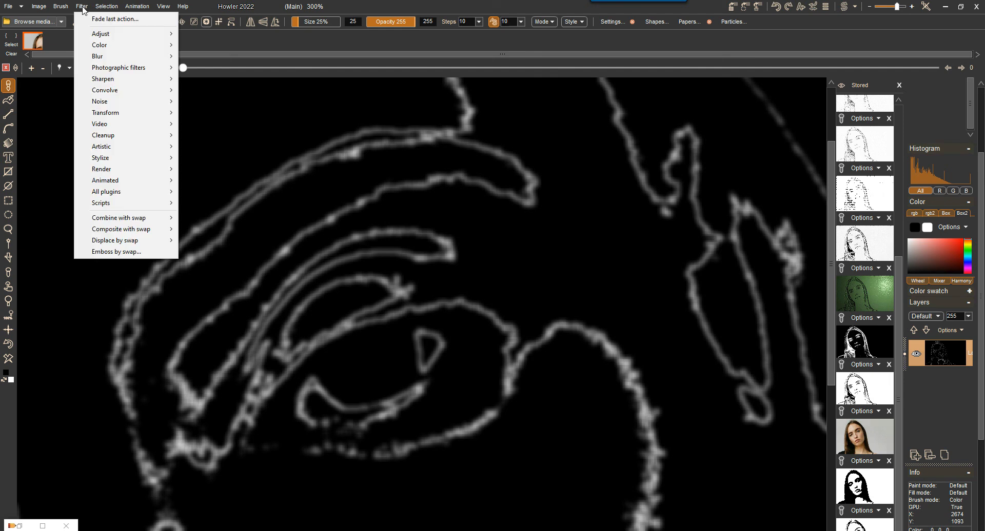
left_click(871, 198)
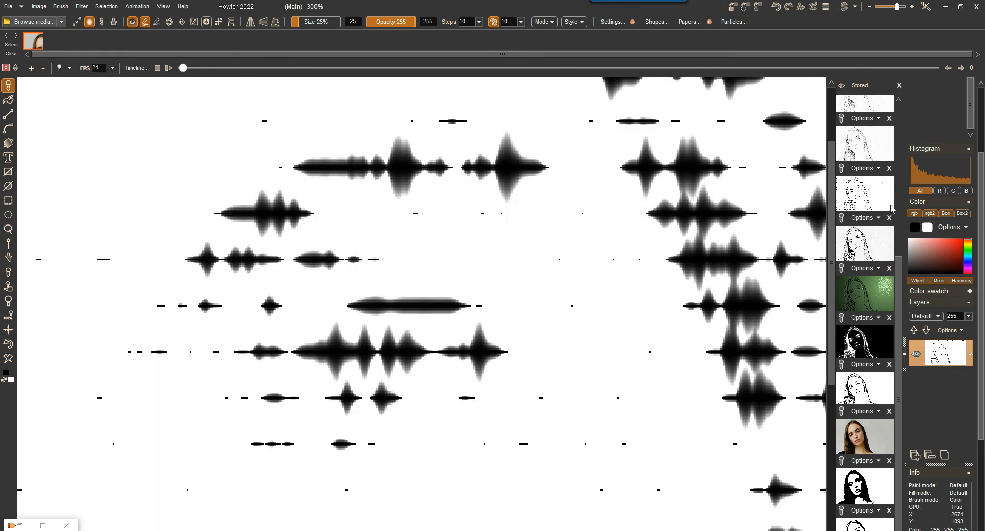
right_click(879, 180)
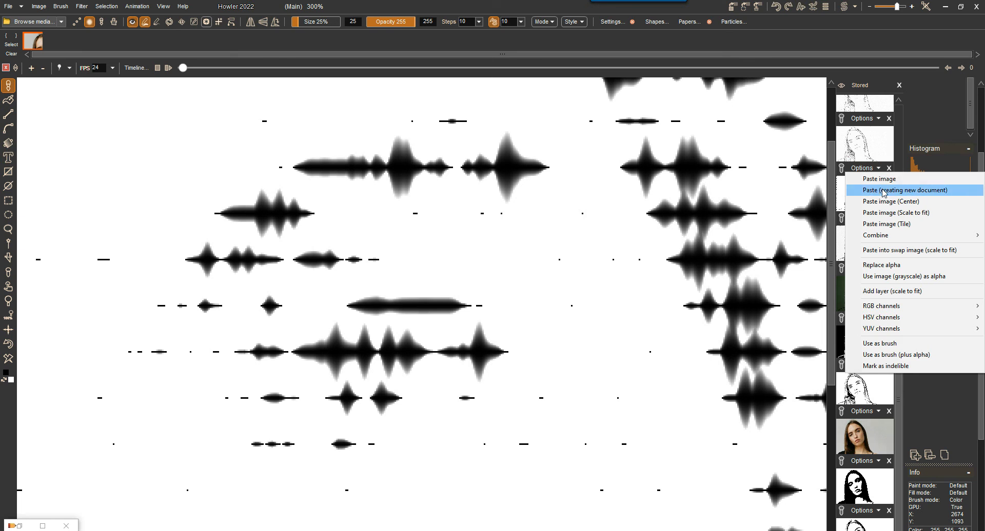
left_click(872, 191)
left_click(487, 301)
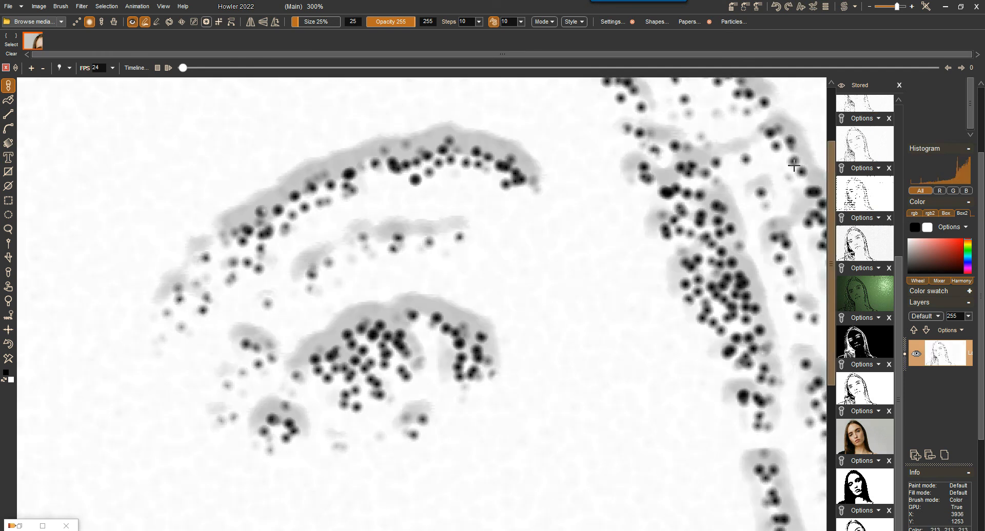
scroll(727, 199, "down", 4)
left_click_drag(397, 379, 408, 295)
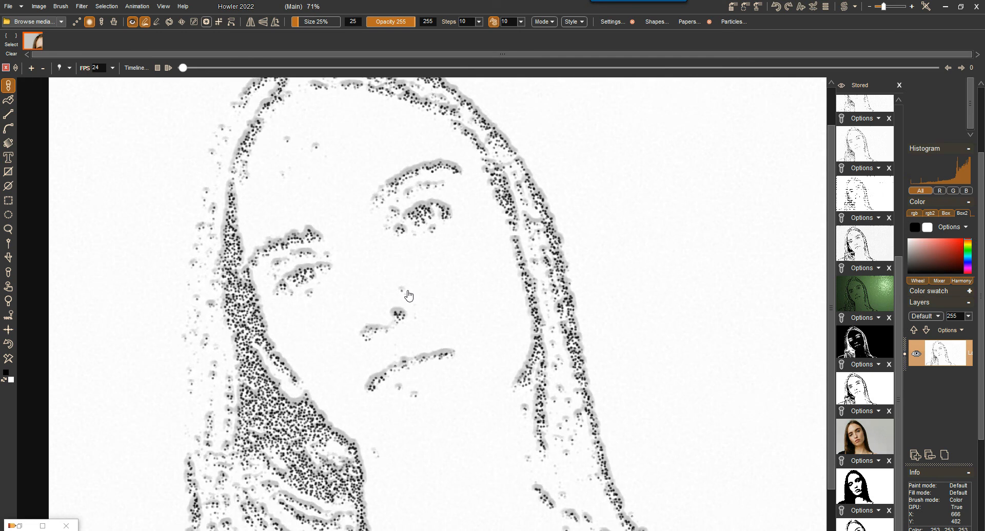
Step: Compare the stored original colour photo with the lighter and heavier black-and-white threshold versions on the canvas
left_click(889, 118)
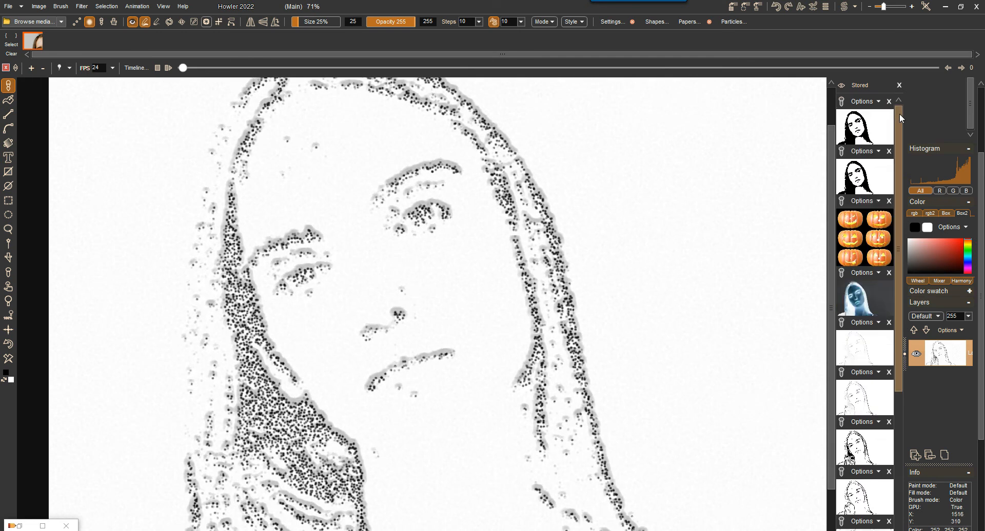
left_click(868, 126)
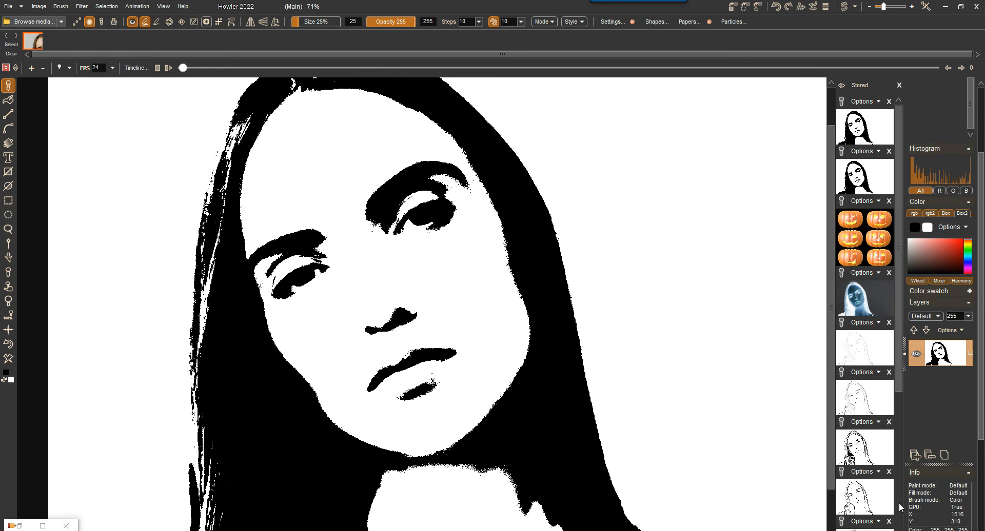
scroll(898, 503, "down", 5)
left_click(863, 438)
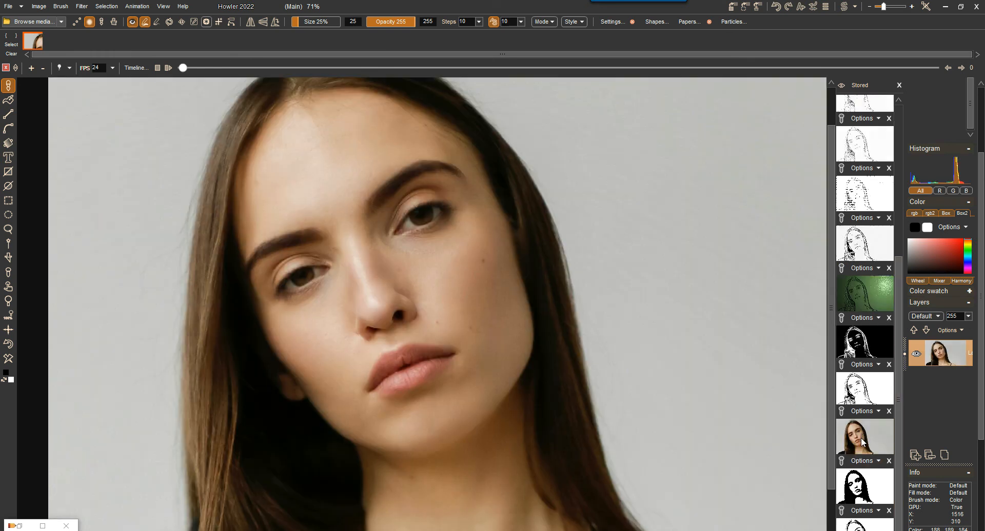
left_click(864, 489)
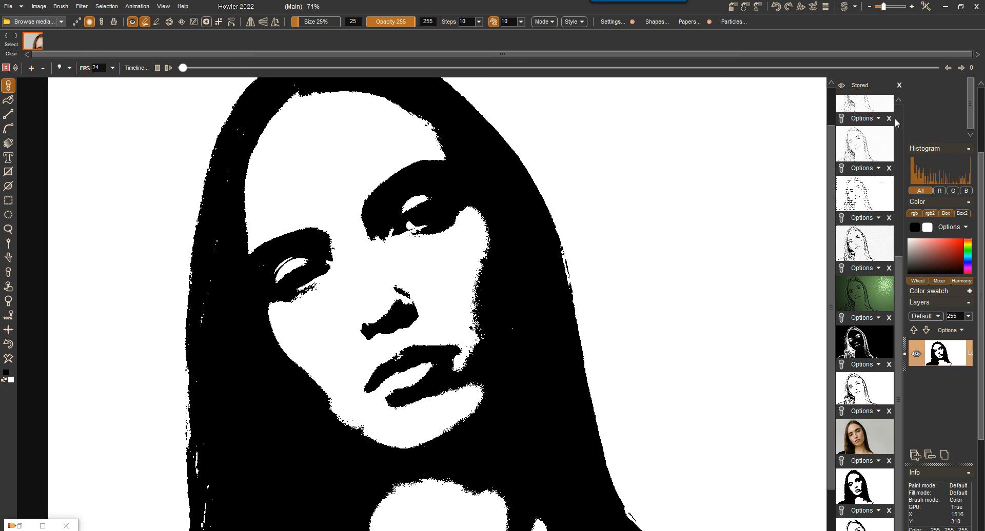
scroll(894, 115, "up", 8)
left_click(867, 123)
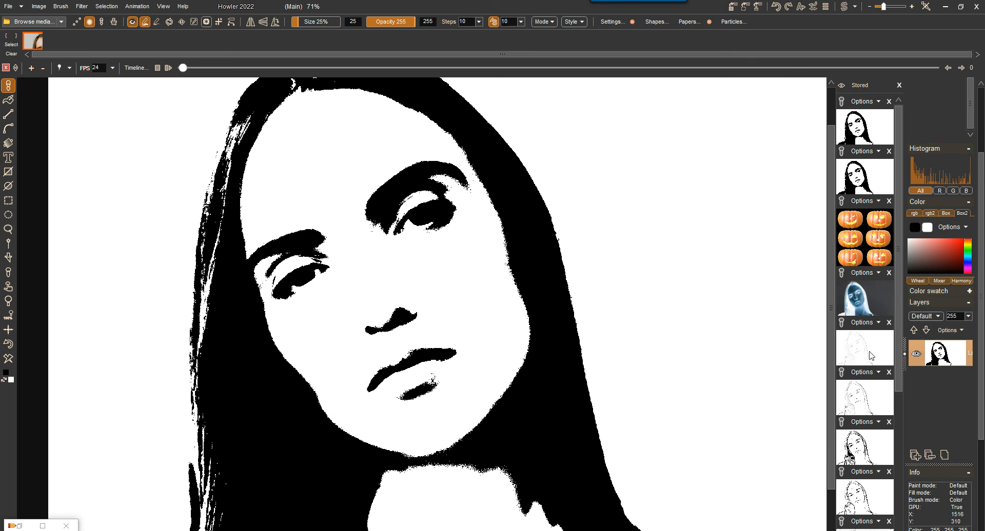
Step: Review the stored negative, faint pencil-line, black line-art and rough pen-textured versions of the portrait
left_click(858, 300)
left_click(868, 354)
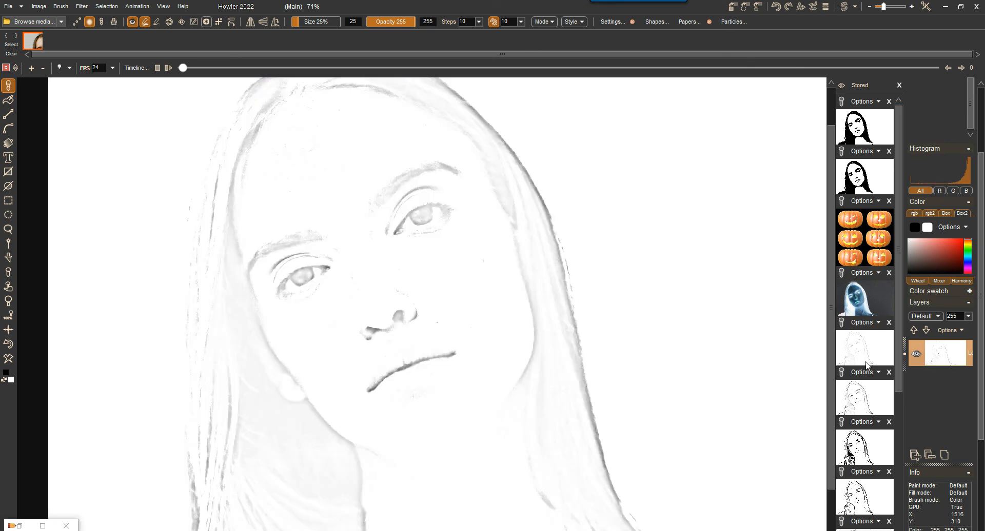
left_click(866, 396)
left_click(860, 445)
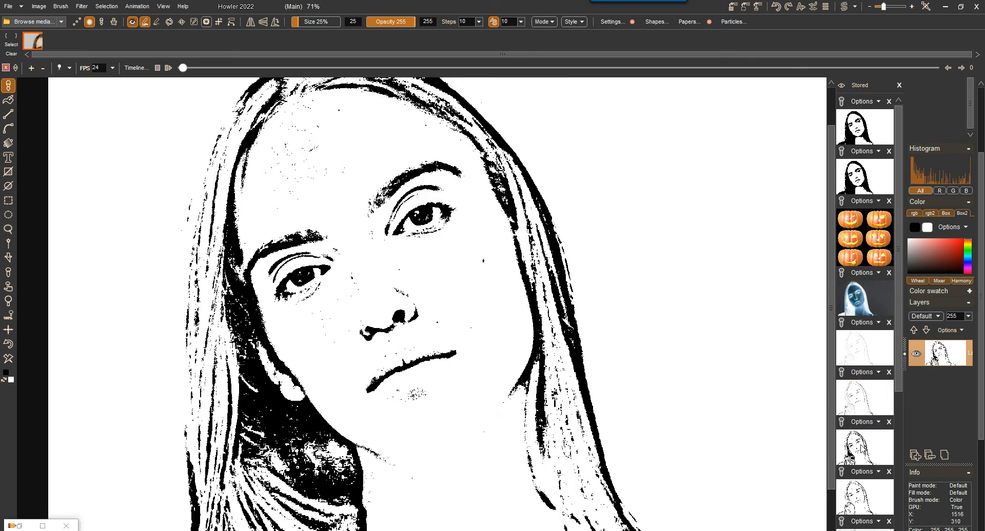
mouse_move(898, 319)
left_mouse_down()
mouse_move(905, 393)
mouse_move(903, 378)
left_mouse_up()
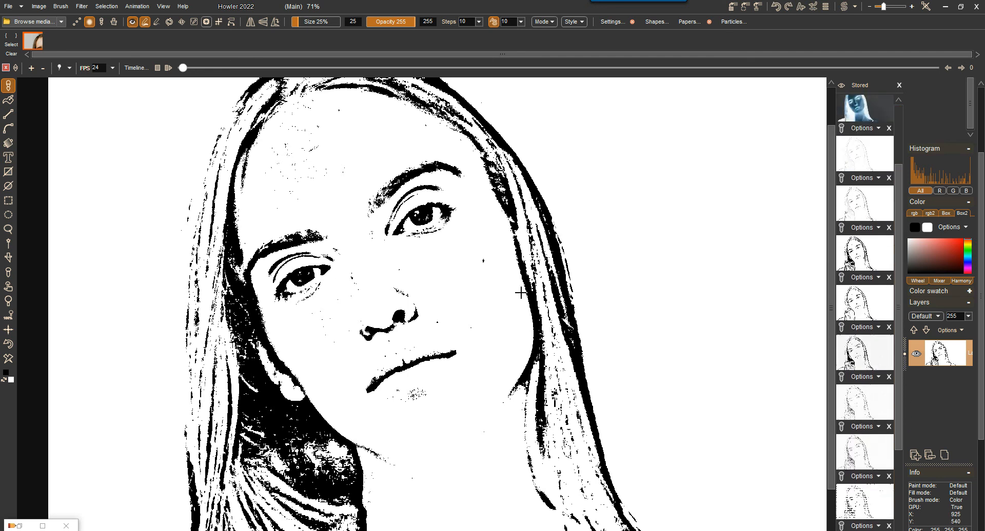
left_click(864, 299)
left_click(864, 351)
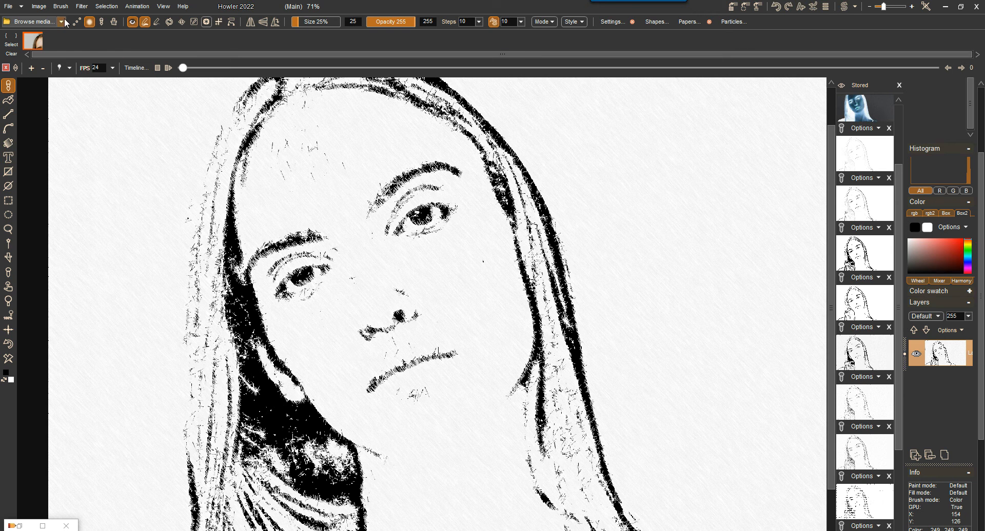
left_click(82, 6)
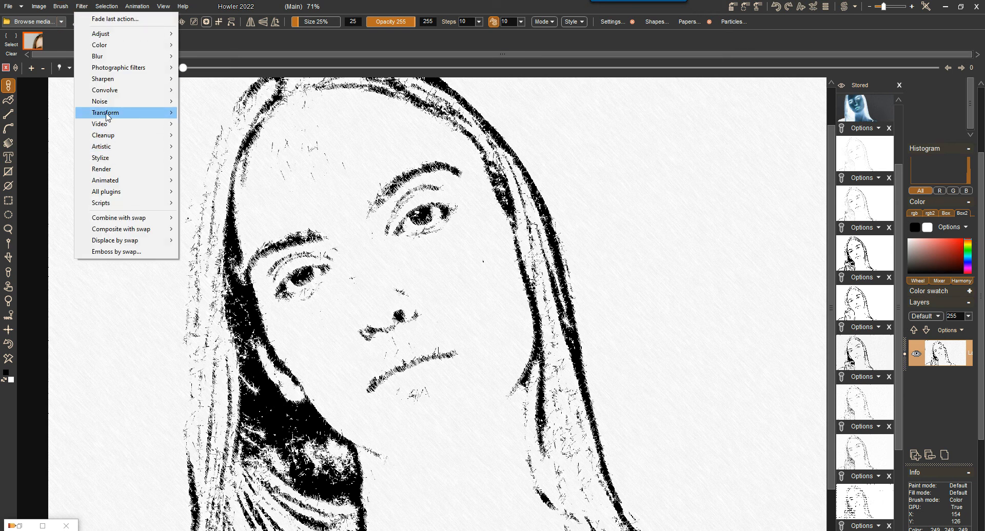
mouse_move(112, 150)
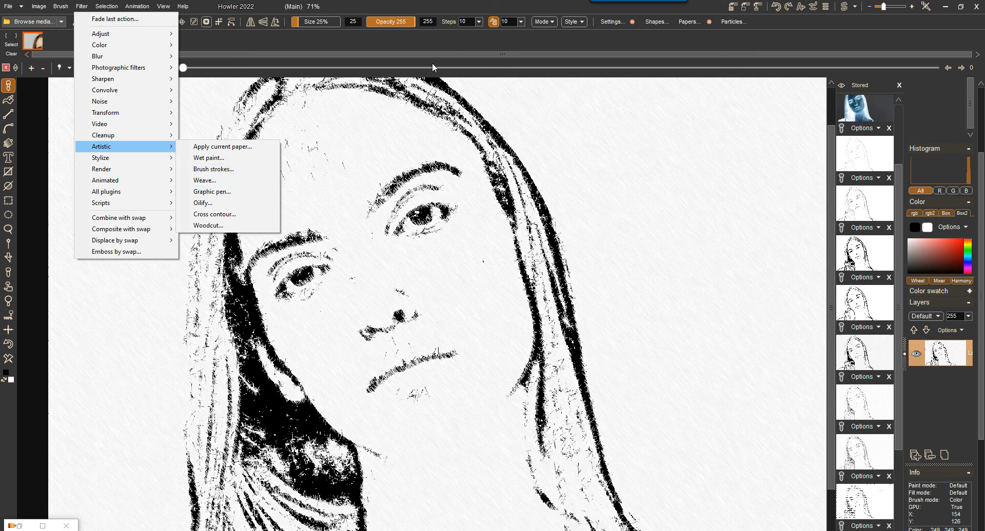
left_click(728, 33)
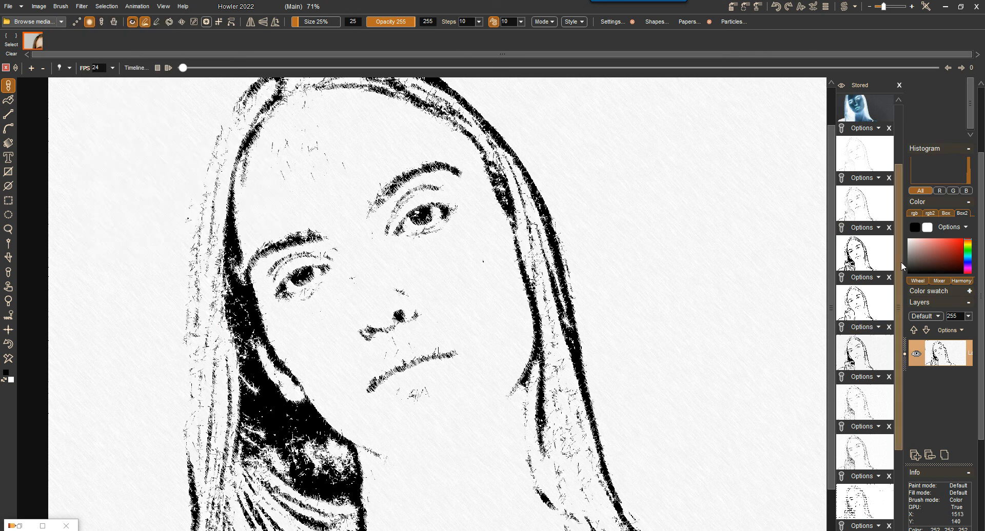
Step: Bring up the stored fine stippled portrait without grey shading and examine its dot pattern up close and at full view
left_click_drag(896, 285, 898, 327)
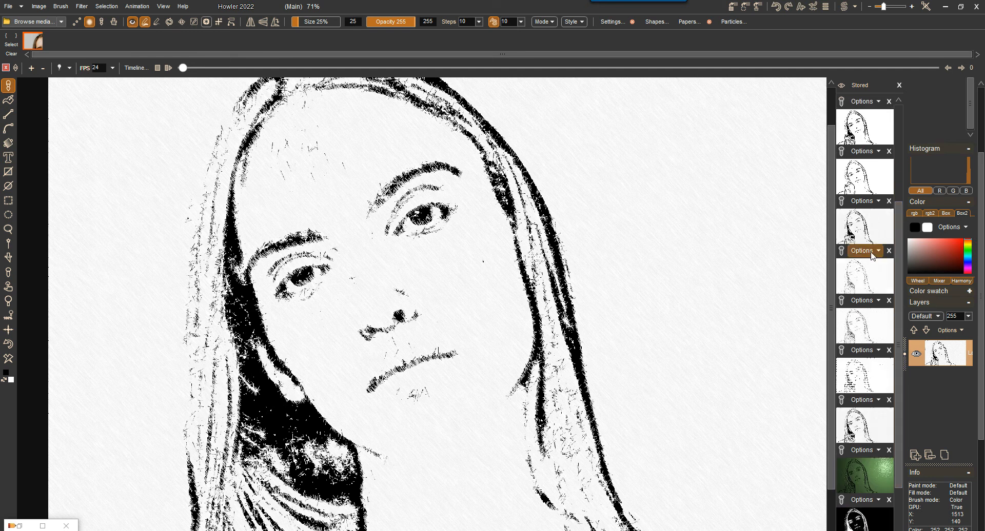
left_click(861, 311)
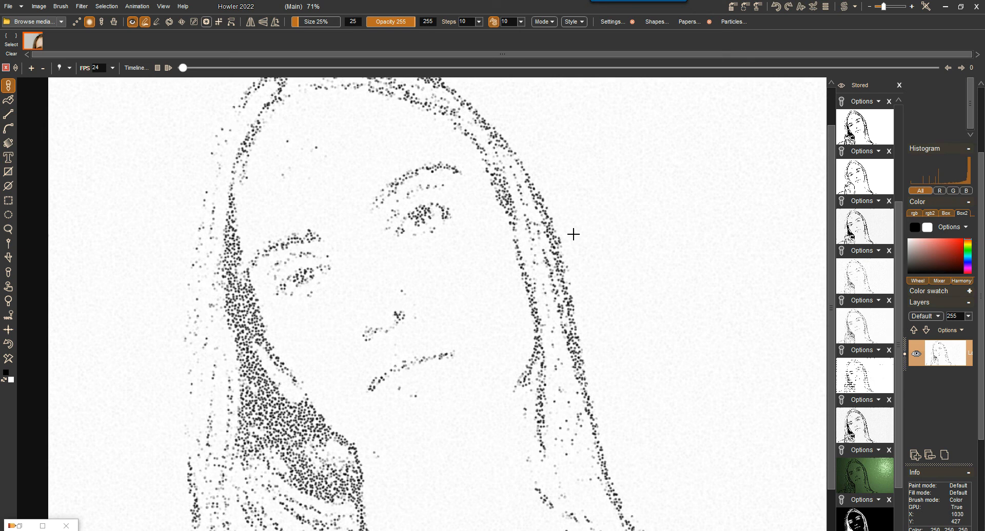
scroll(470, 220, "up", 5)
left_click_drag(725, 221, 674, 480)
scroll(657, 336, "down", 6)
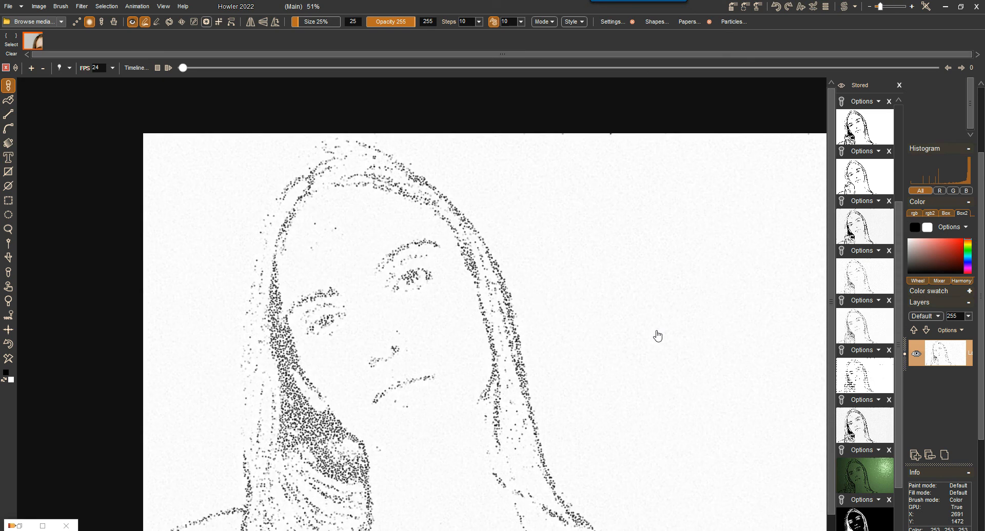
scroll(485, 291, "down", 1)
scroll(451, 258, "up", 1)
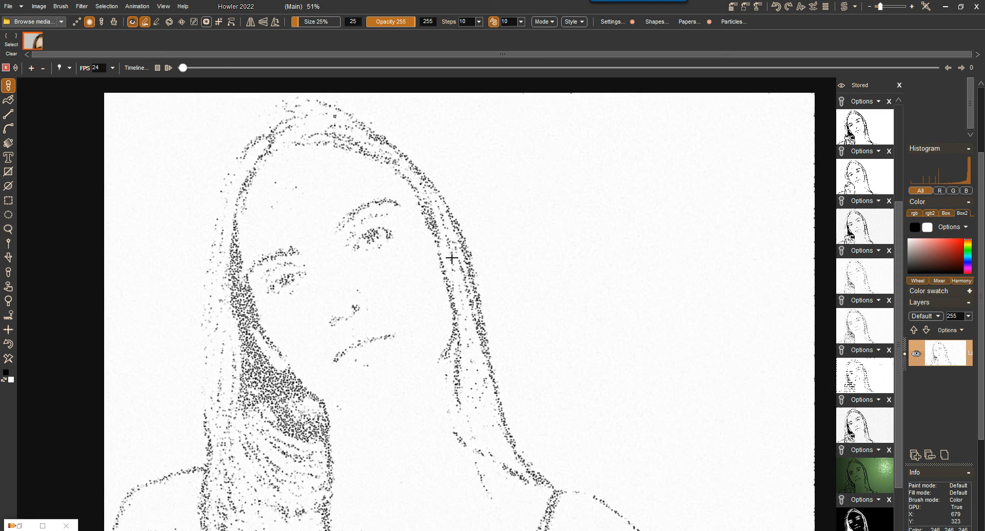